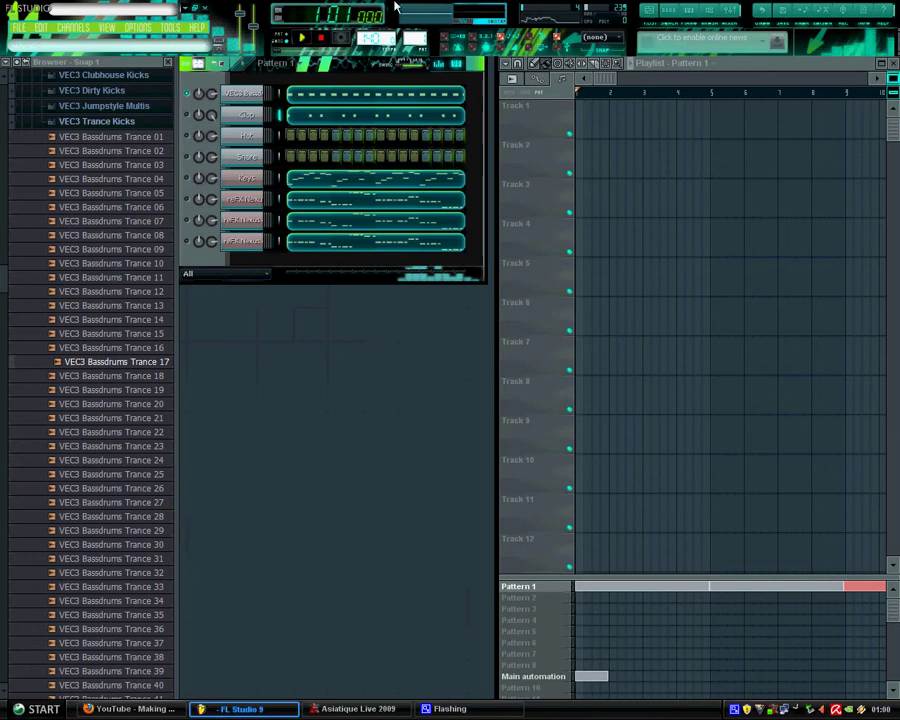
Play Pattern 1 with only the VEC3 bassdrum channel active and look over the mixer inserts during playback
key(space)
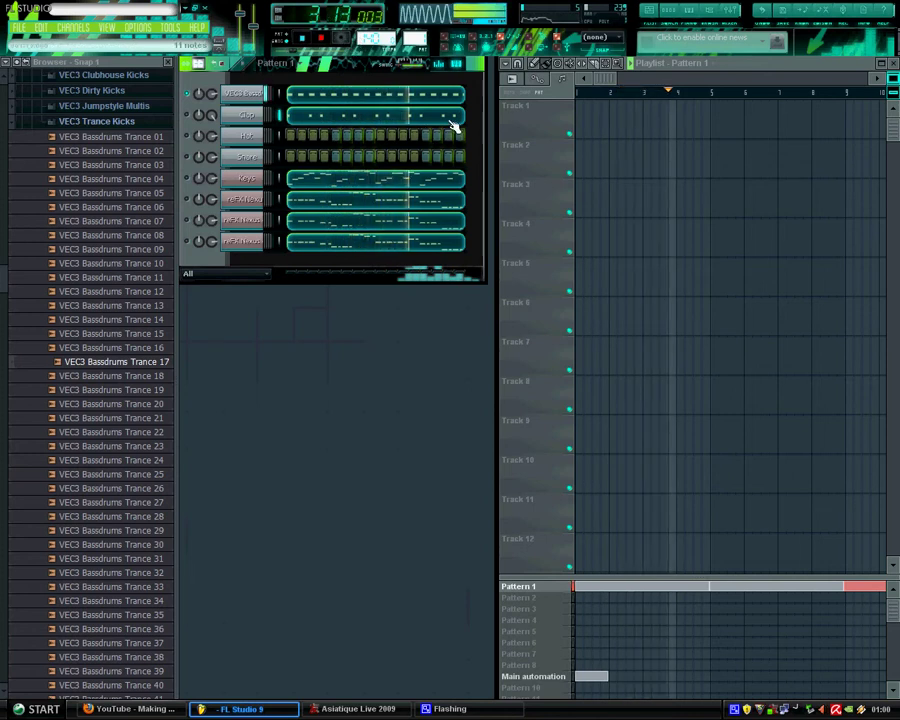
click(736, 14)
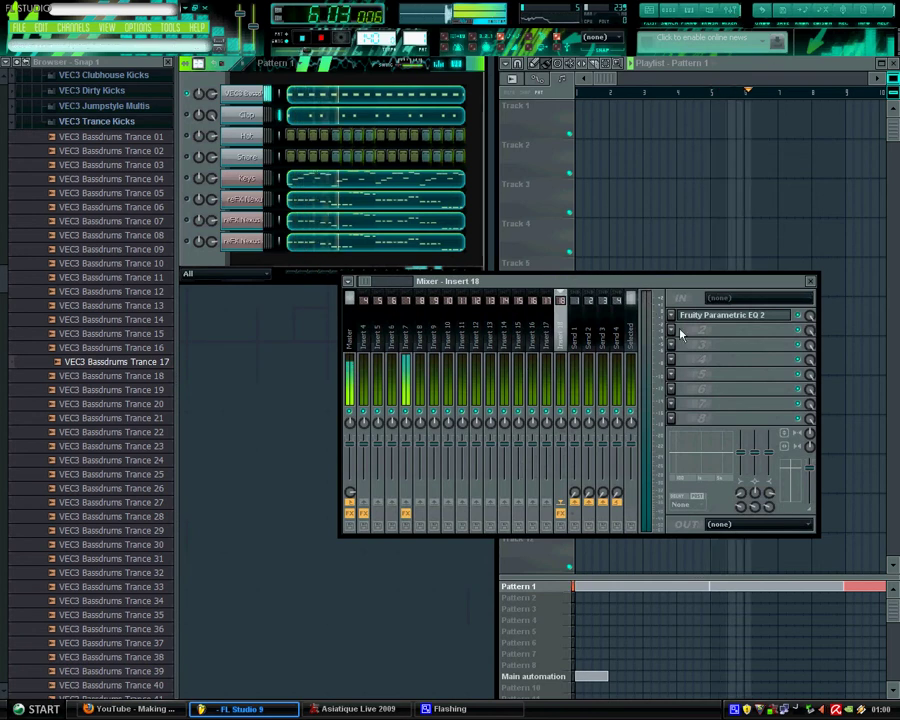
key(F9)
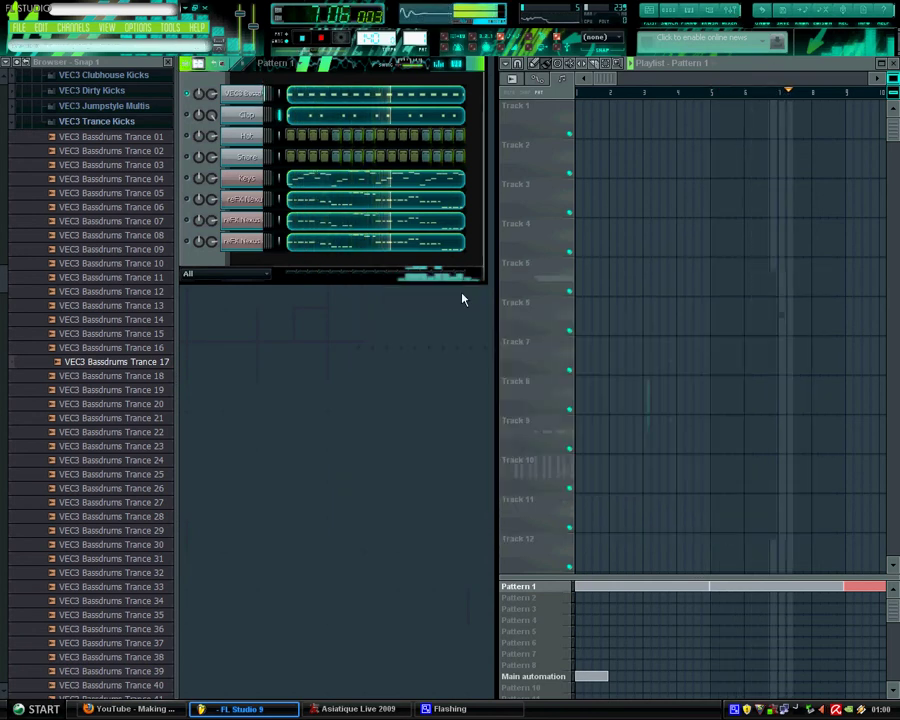
key(space)
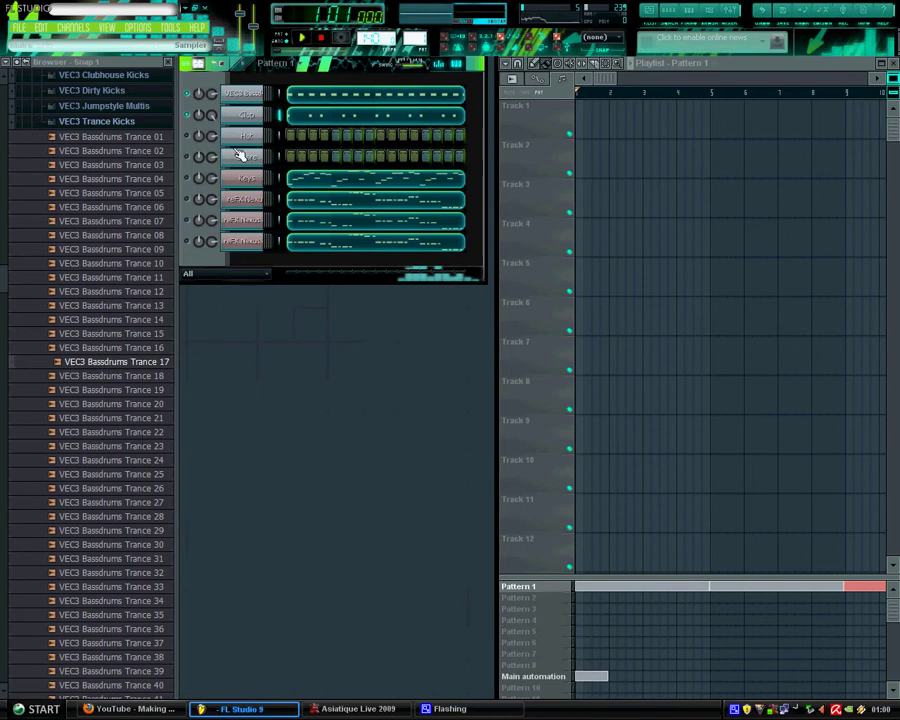
Audition the bassdrum together with the Clap channel, and listen to the Keys channel on its own
key(space)
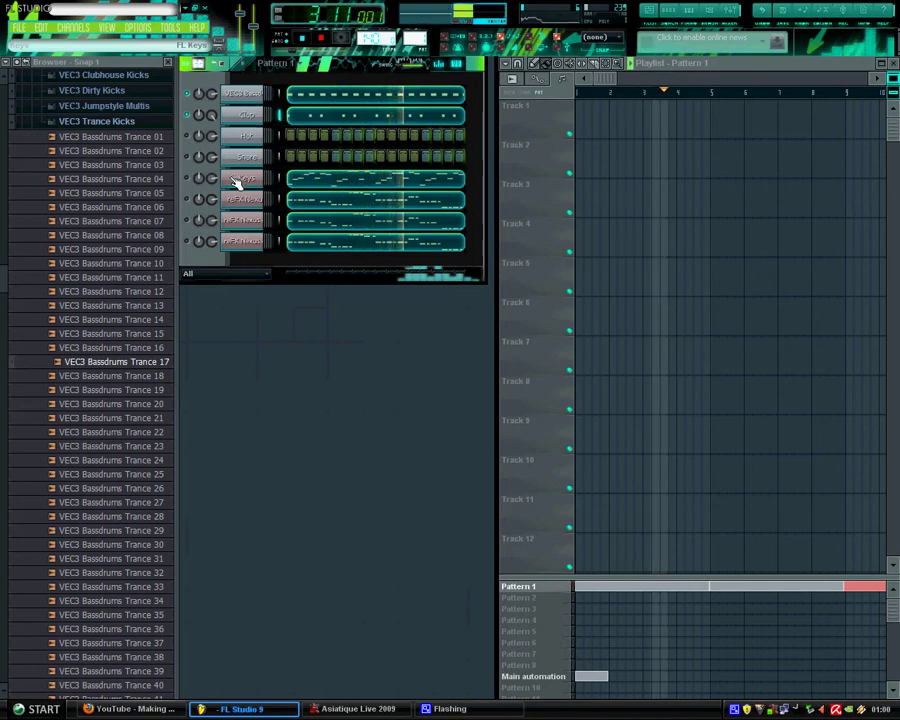
key(space)
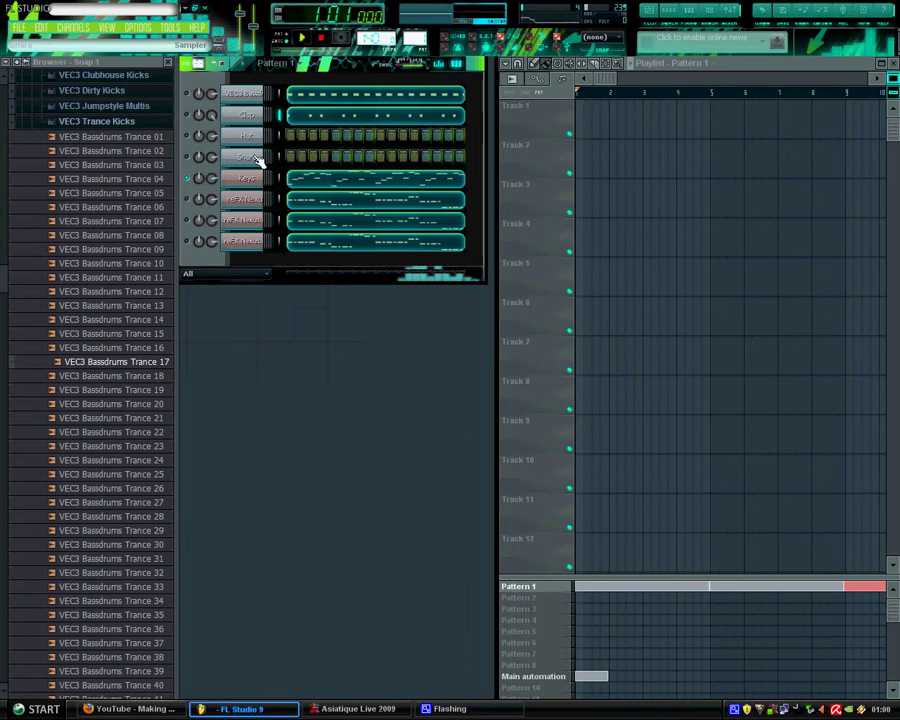
key(space)
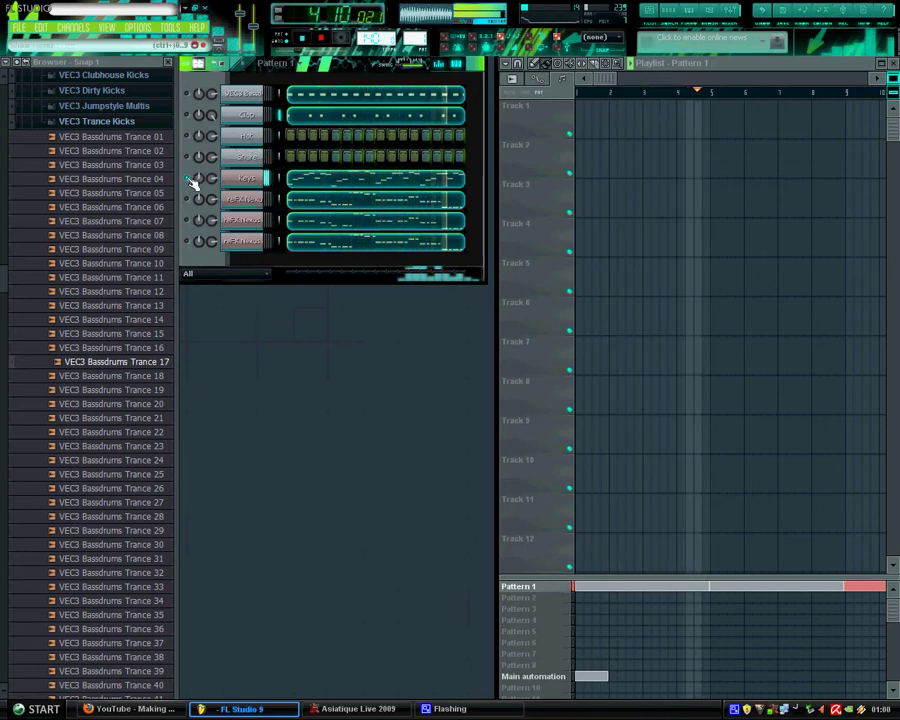
key(space)
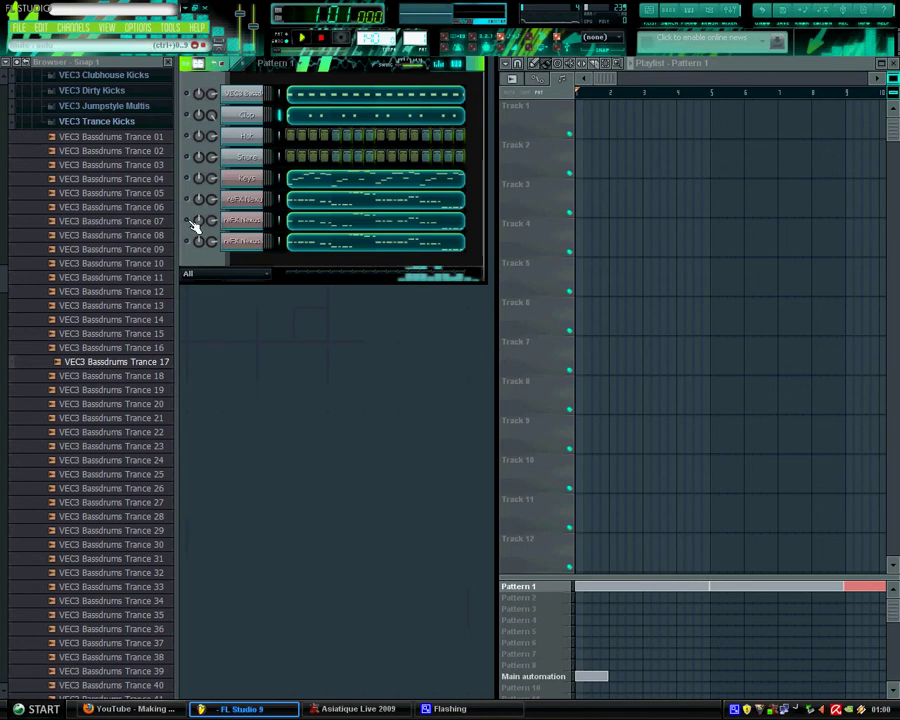
Audition each of the three reFX Nexus channels alone, starting with the second, followed by the first and third
key(space)
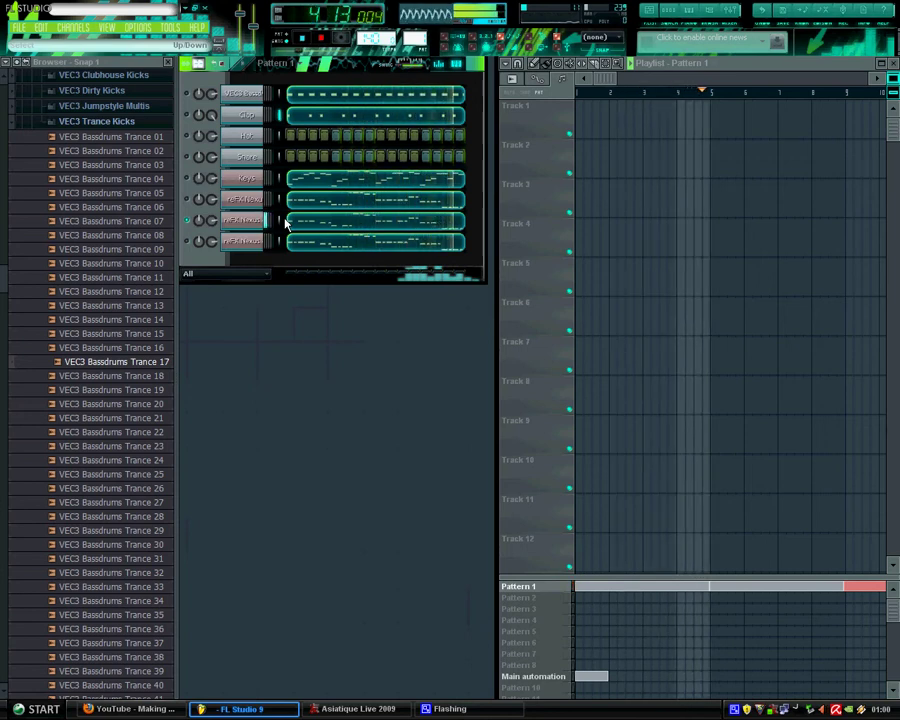
key(space)
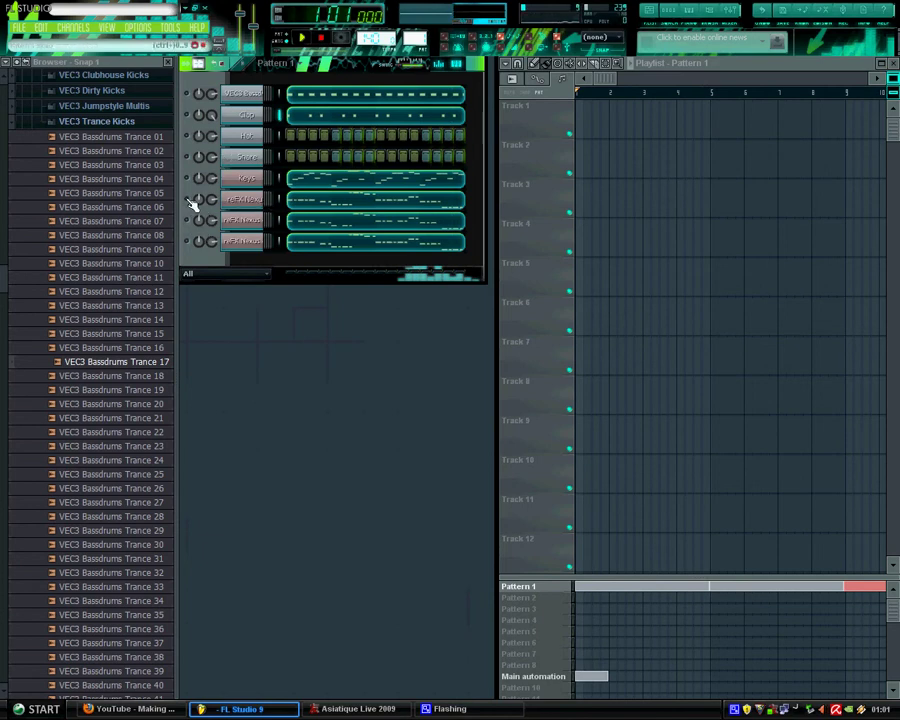
key(space)
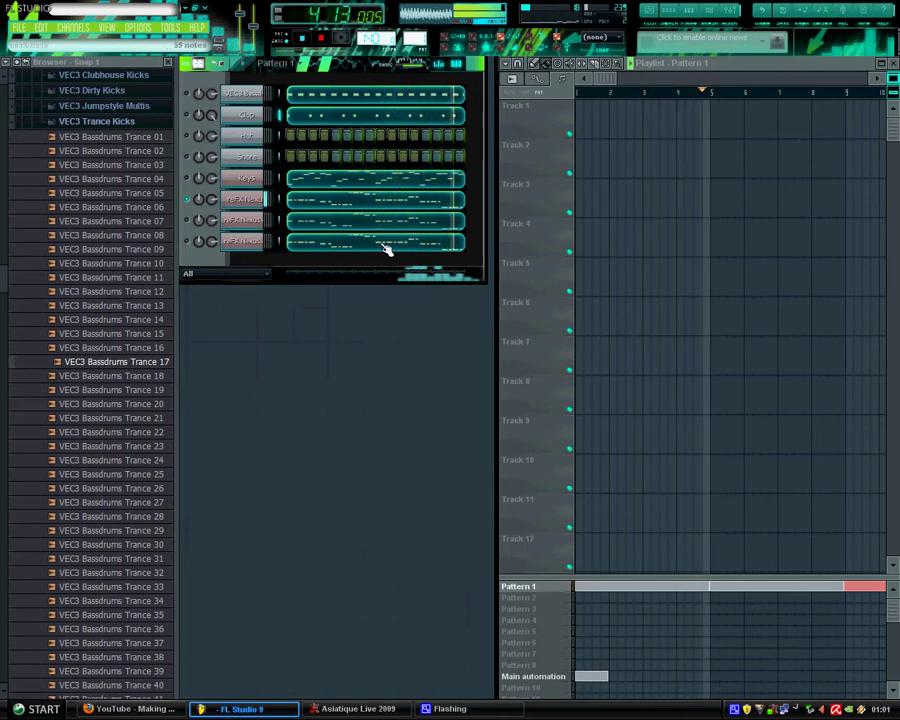
key(space)
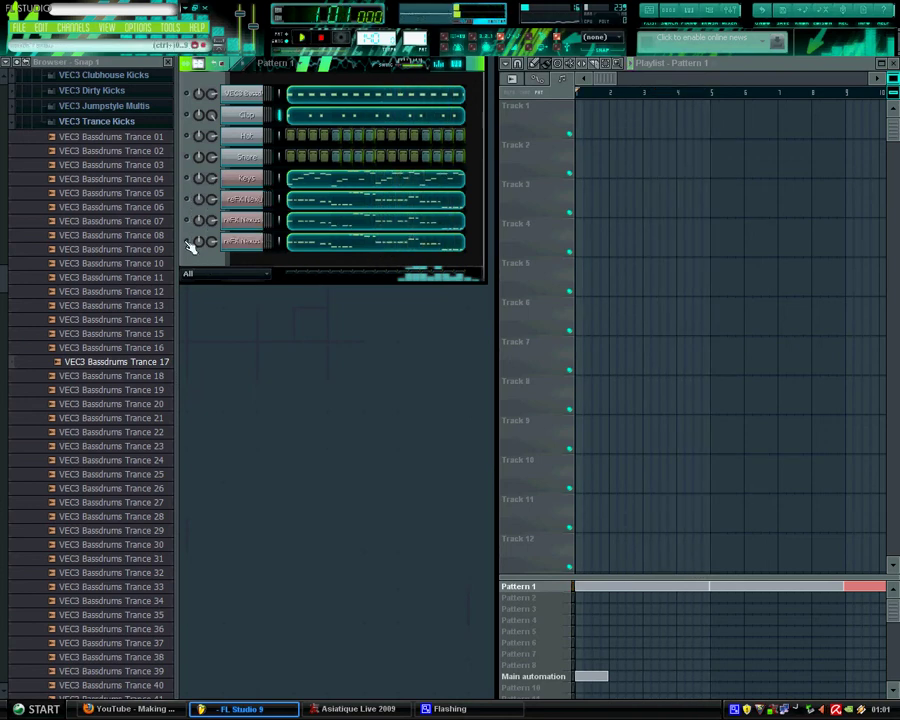
key(space)
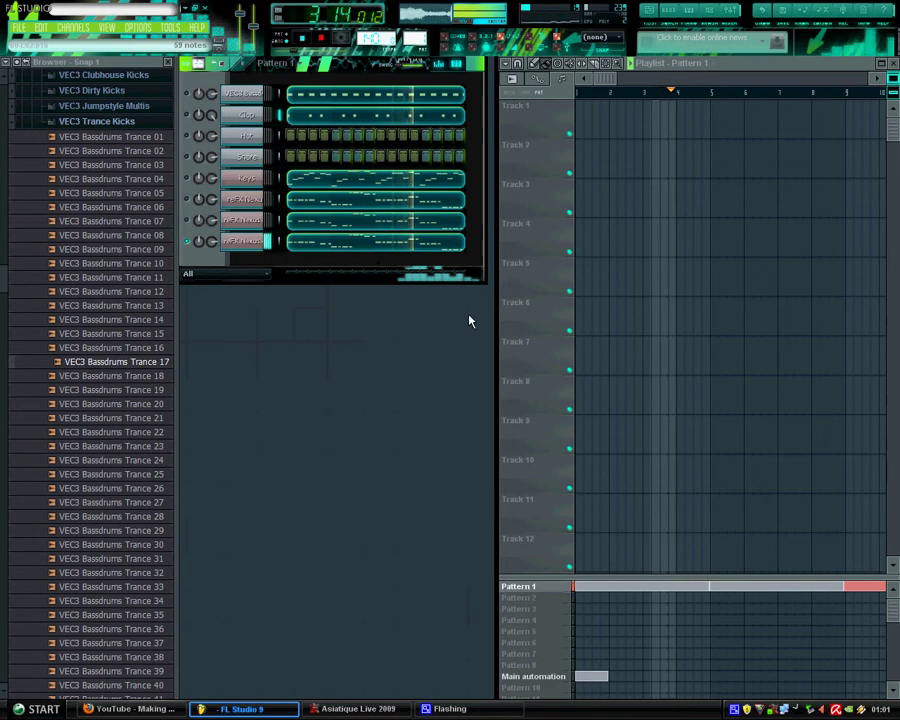
key(space)
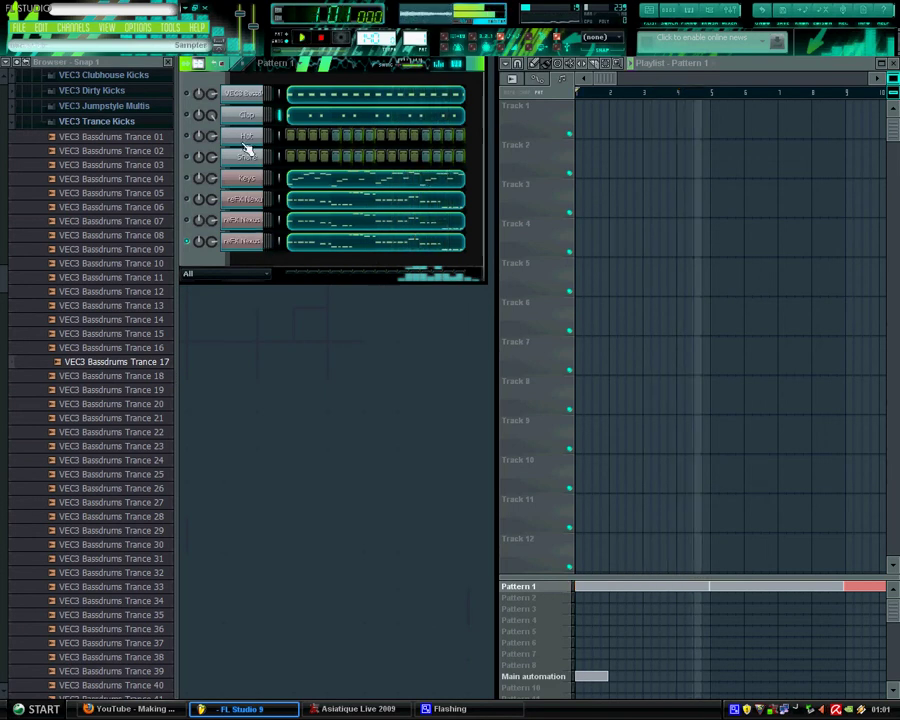
Check the Keys notes, and delete the short A5, G#5 and F#5 melody notes from the first reFX Nexus channel's opening two bars
click(330, 187)
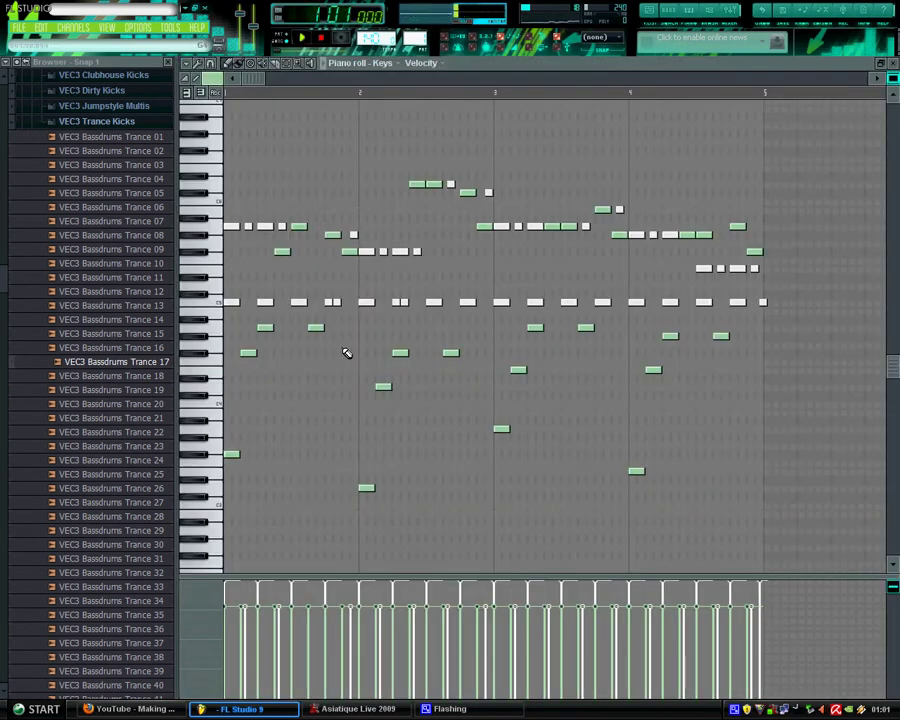
key(F7)
click(310, 202)
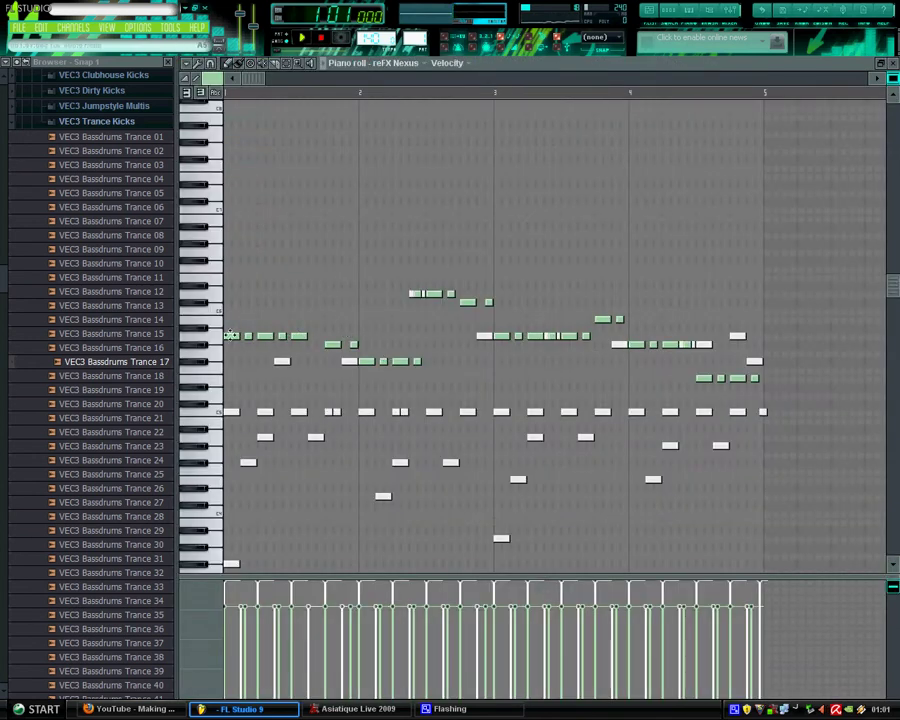
click(246, 337)
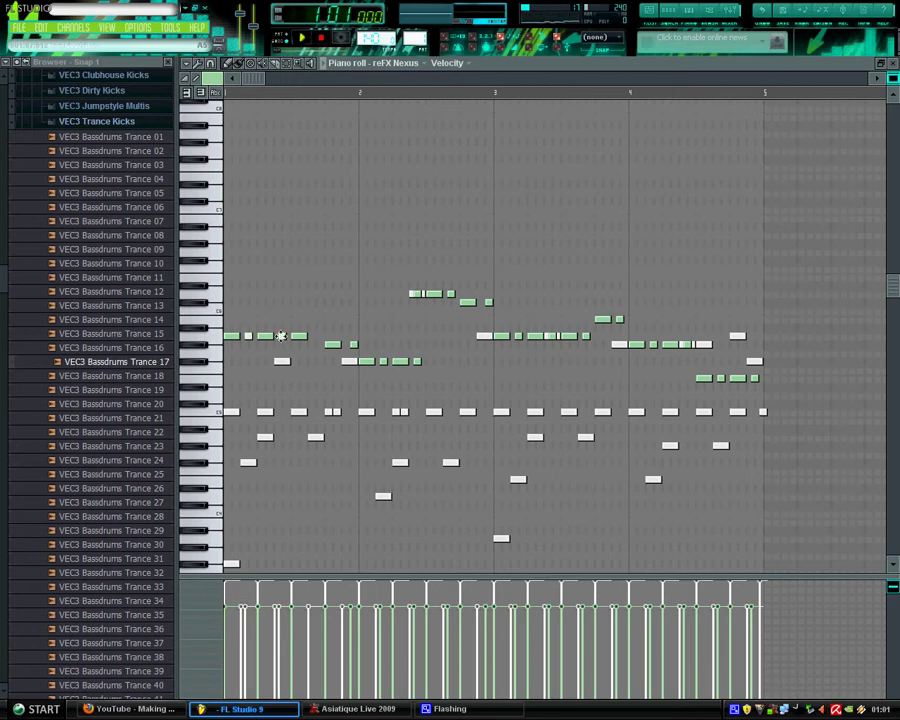
click(381, 361)
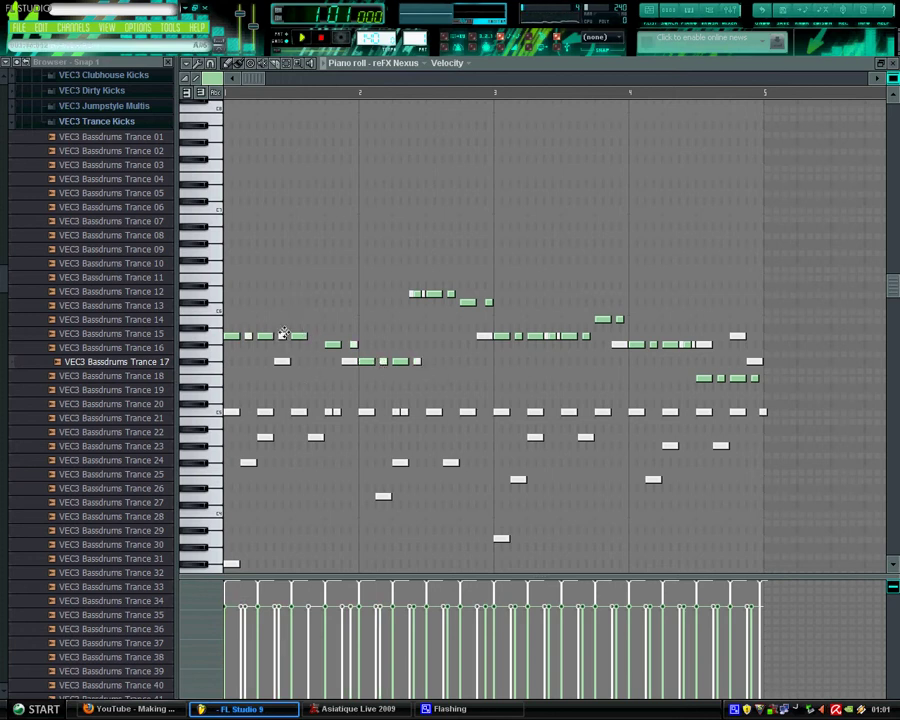
key(F7)
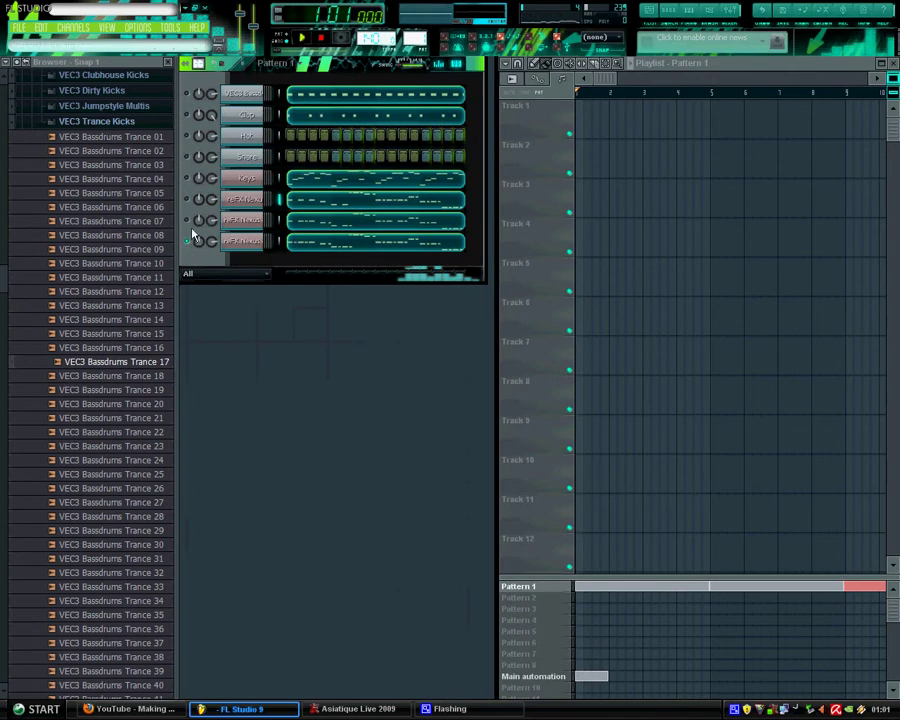
Add a short A5 note after the first melody note of bar 1 in the second reFX Nexus channel
click(311, 226)
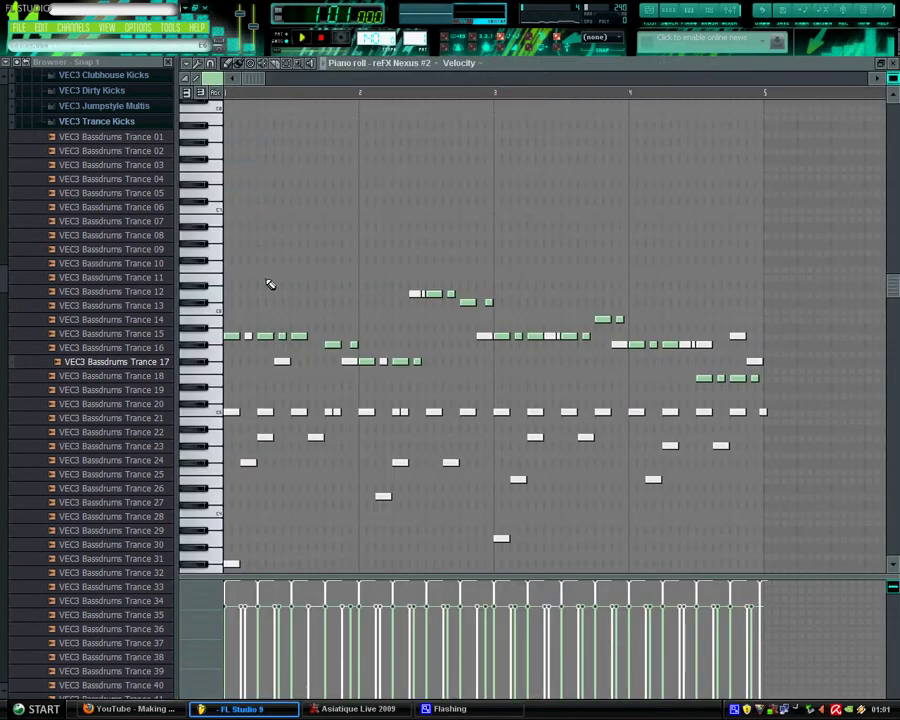
click(249, 337)
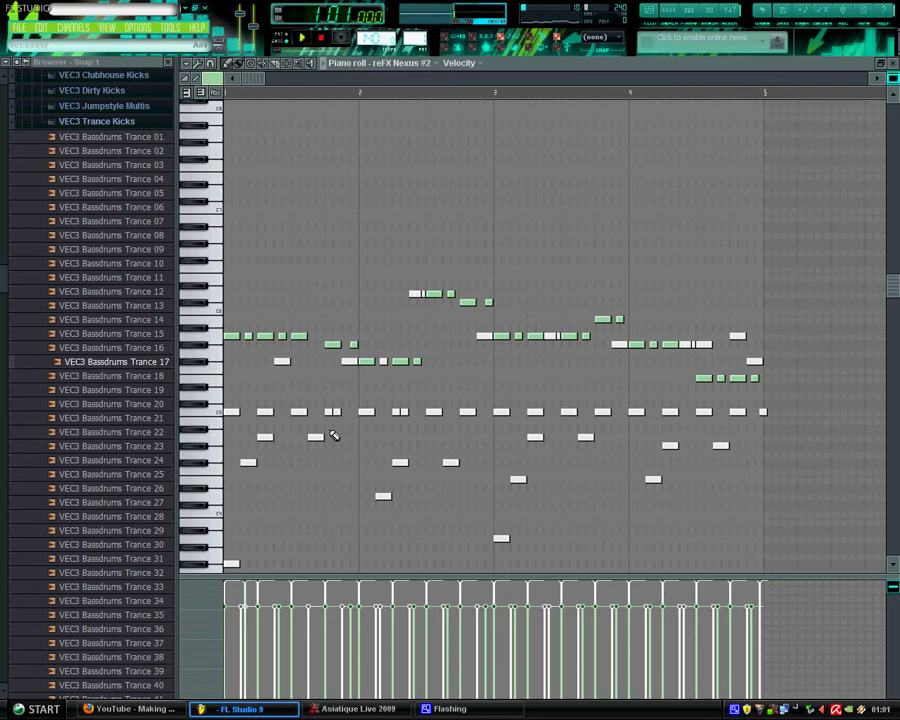
key(F7)
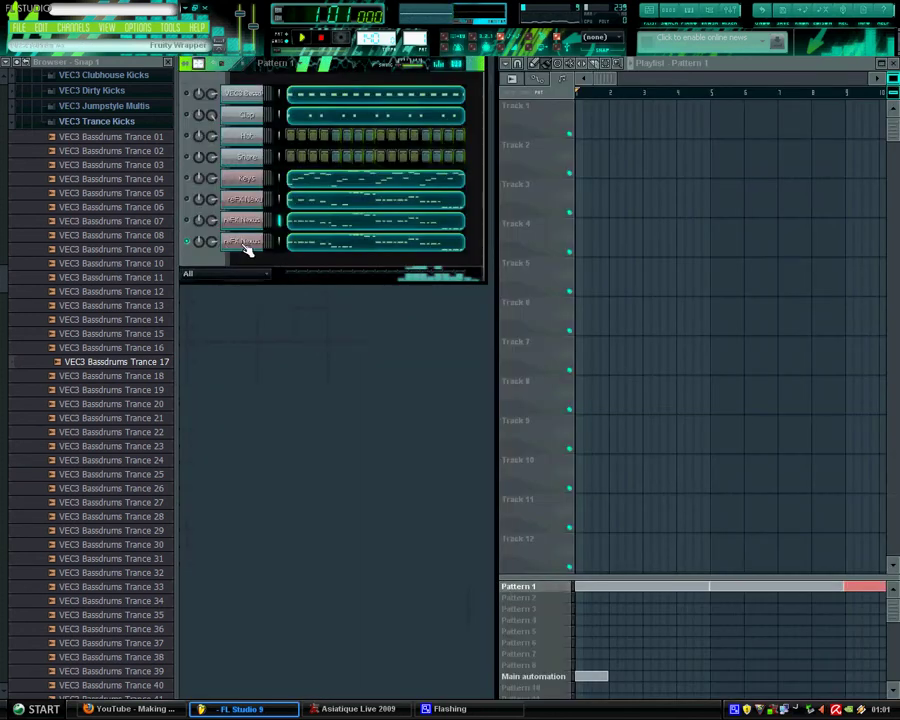
Compare the melody notes of the third and first reFX Nexus channels in the piano roll
click(297, 245)
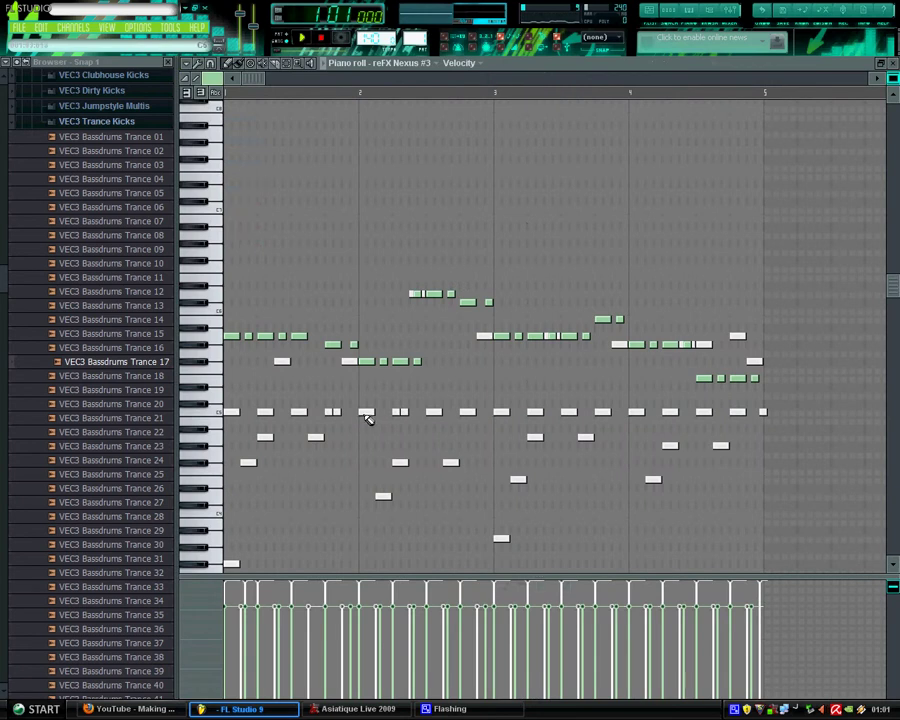
key(F7)
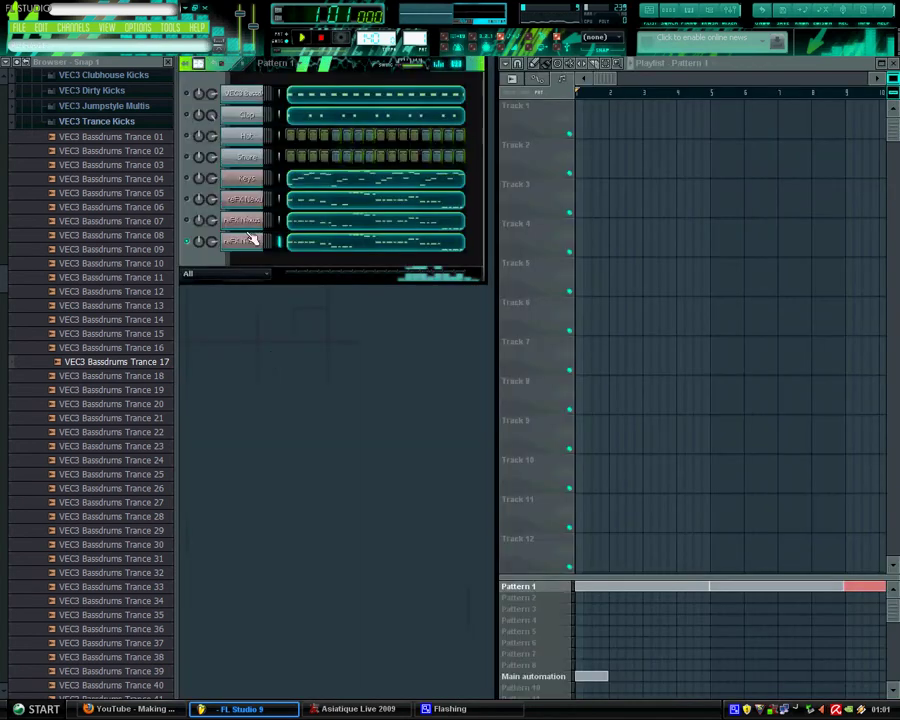
click(300, 203)
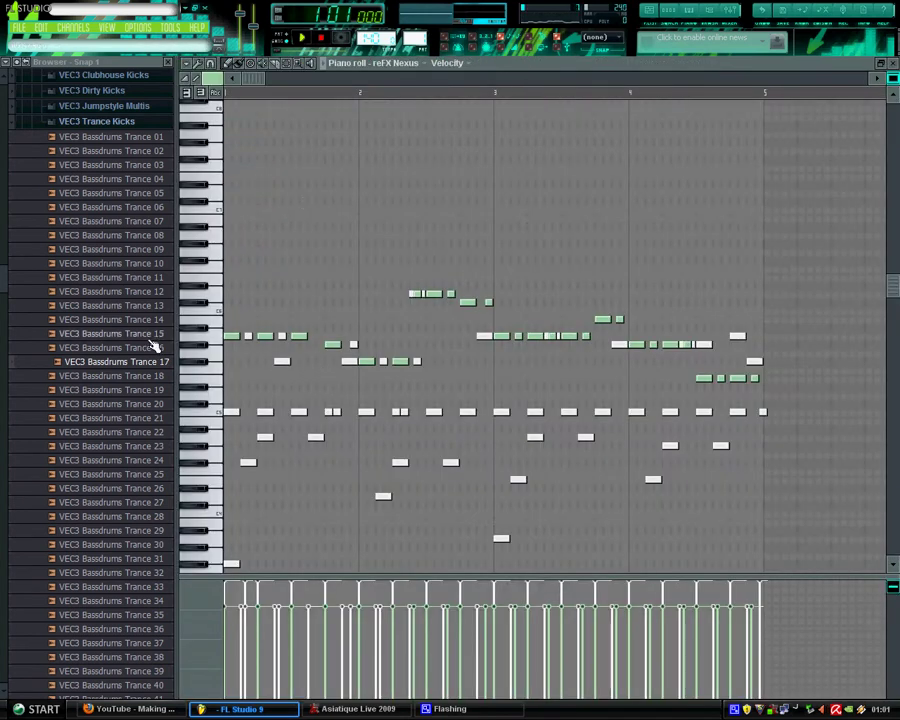
key(F7)
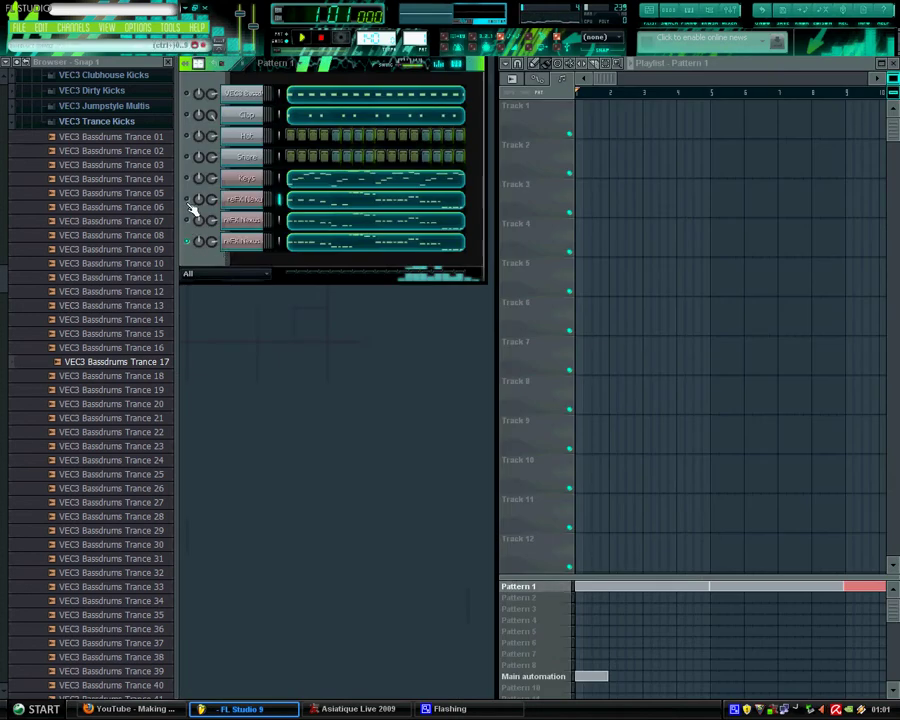
Play the first reFX Nexus melody, remove its short D6 note in bar 2 and play it again
click(291, 202)
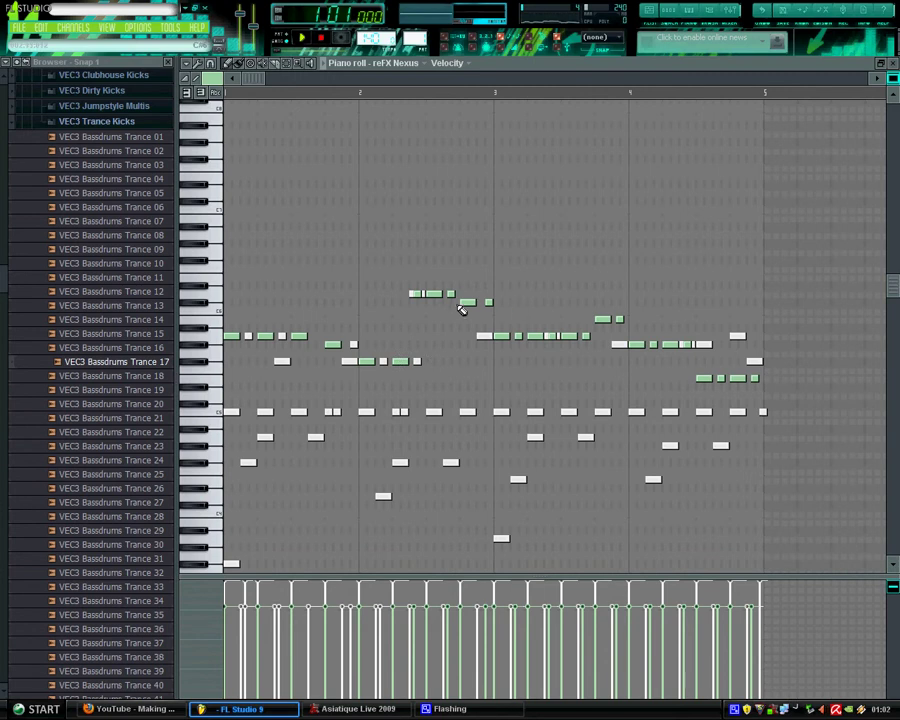
key(space)
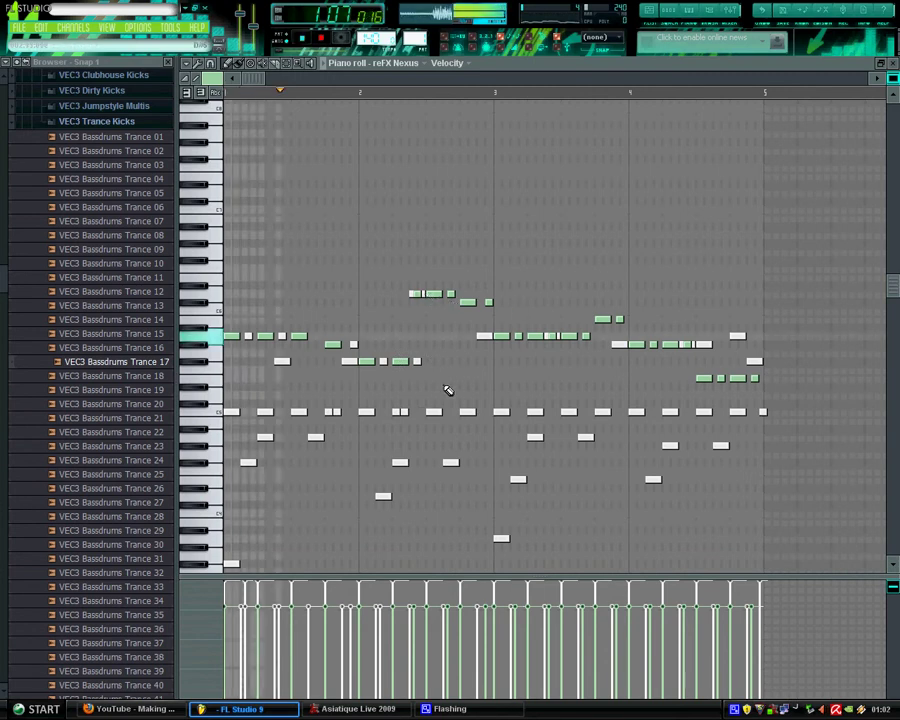
key(space)
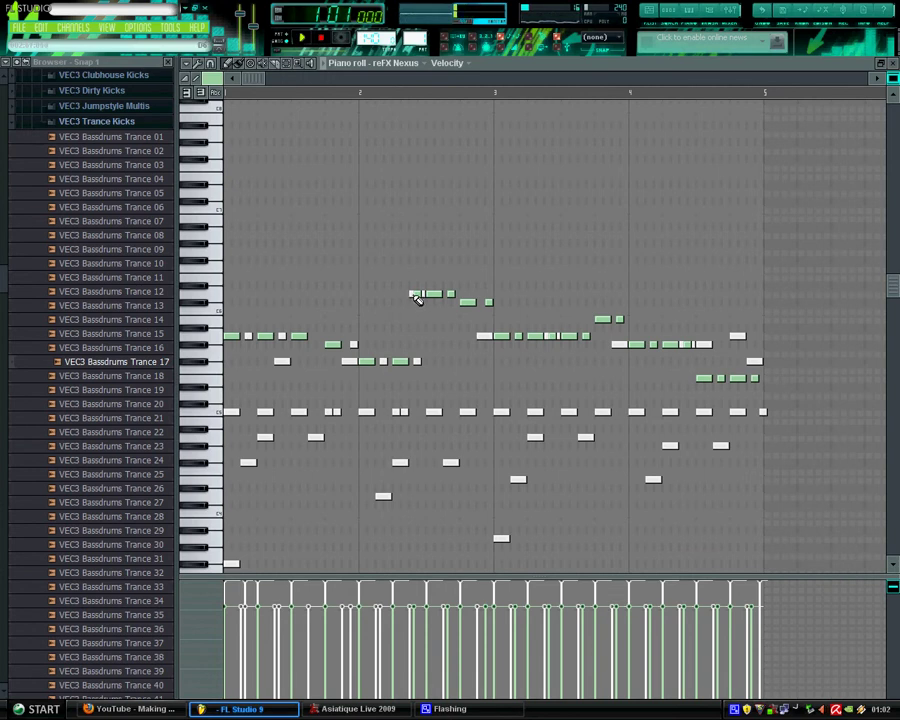
key(space)
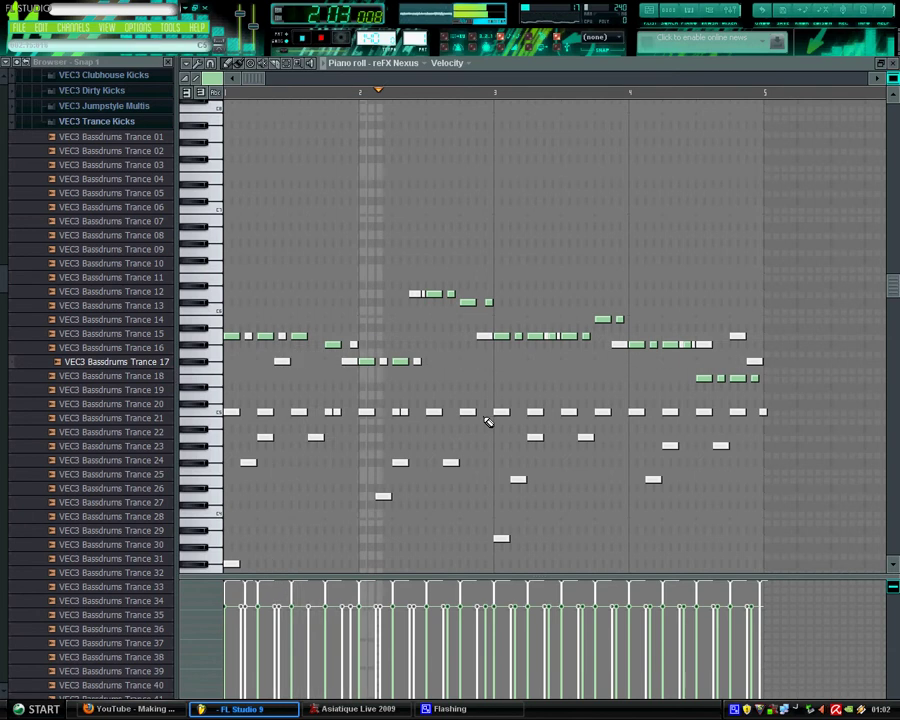
Put the removed short notes, including the D6 in bar 2, back into the first reFX Nexus melody and play it
key(space)
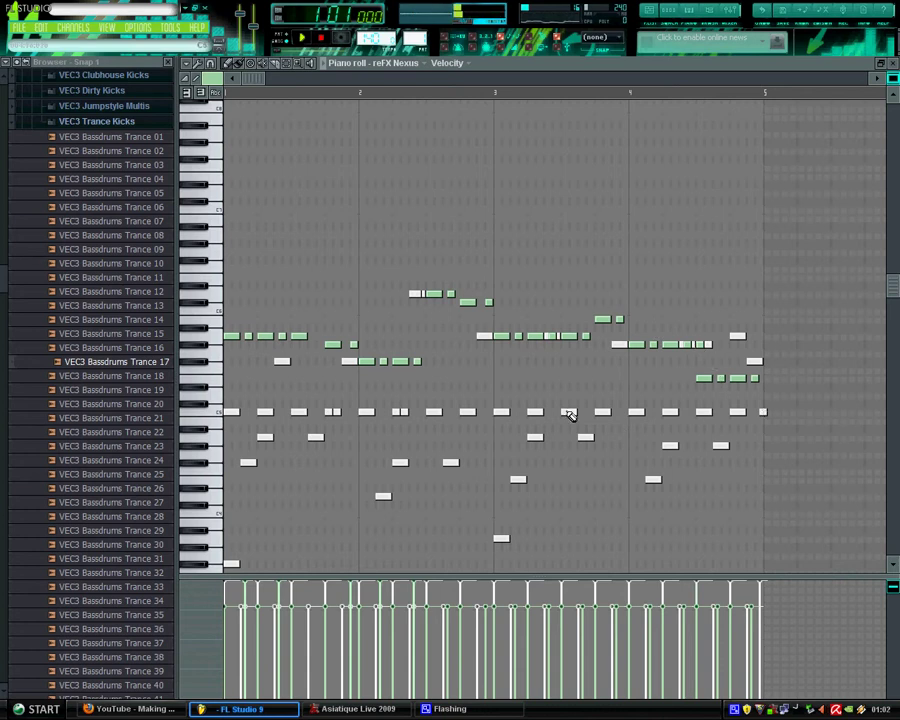
key(space)
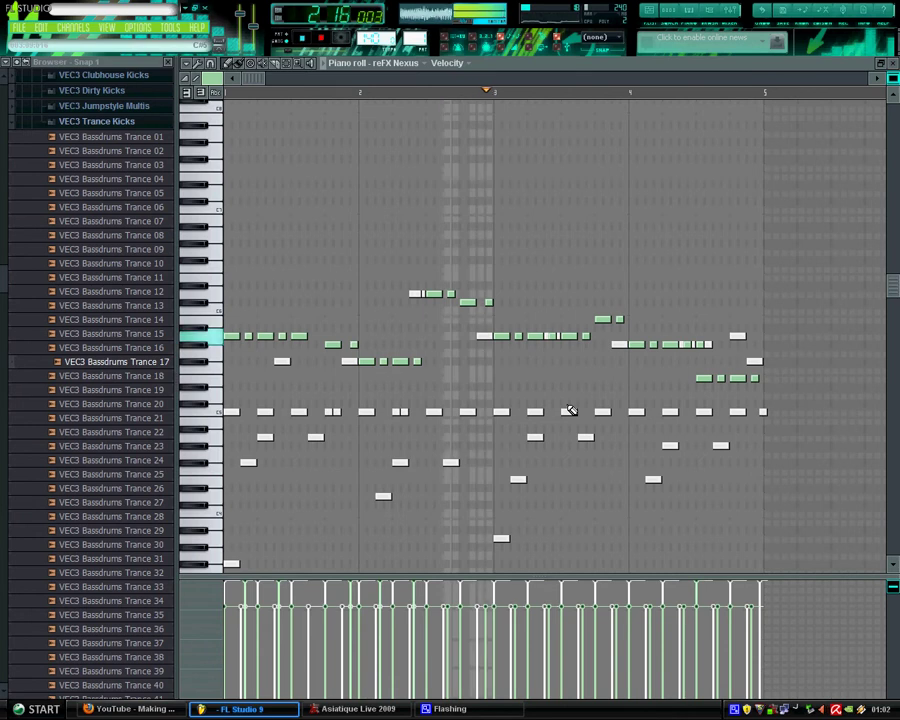
key(space)
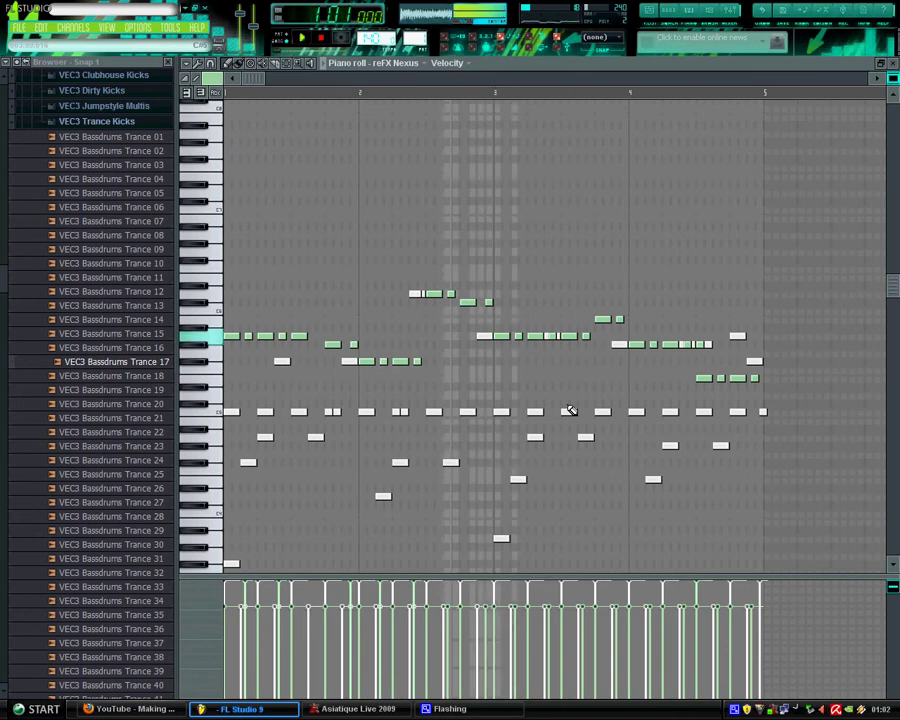
click(420, 293)
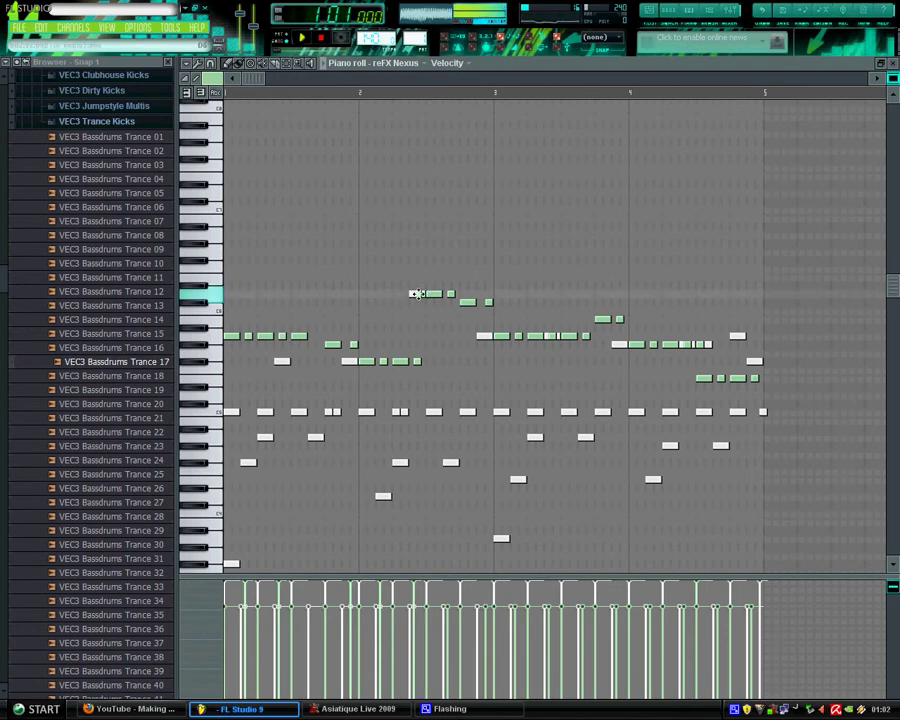
key(space)
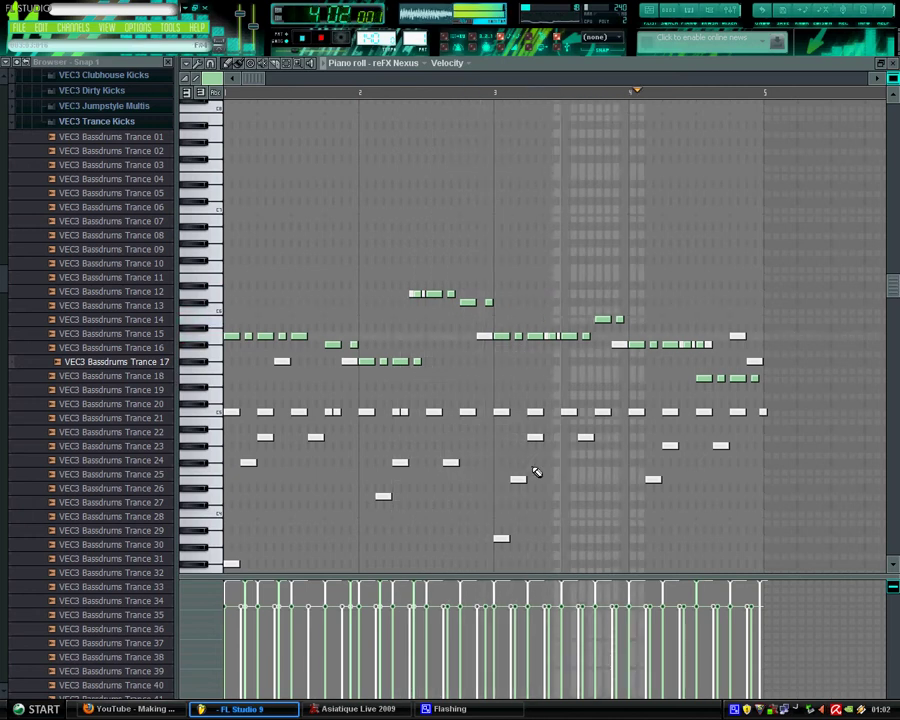
Stop playback and examine the second reFX Nexus channel's melody notes in the piano roll
key(space)
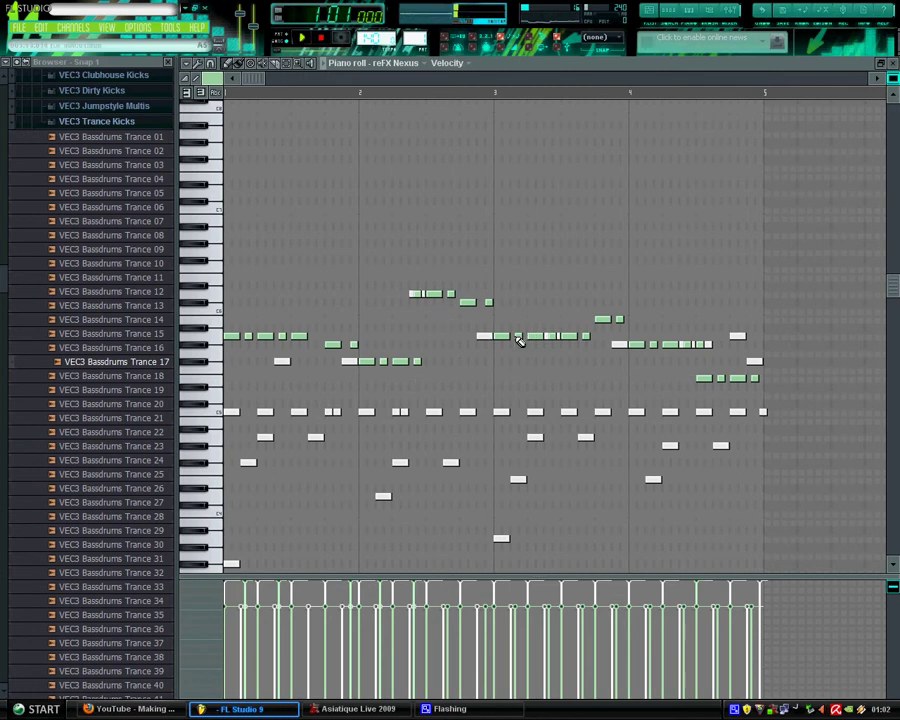
key(F7)
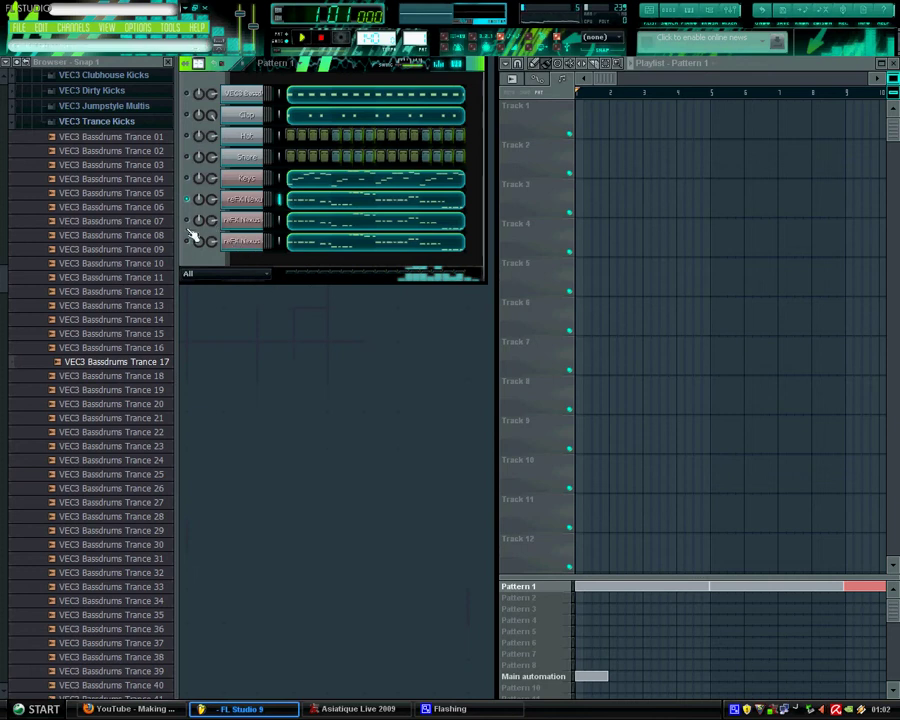
click(292, 222)
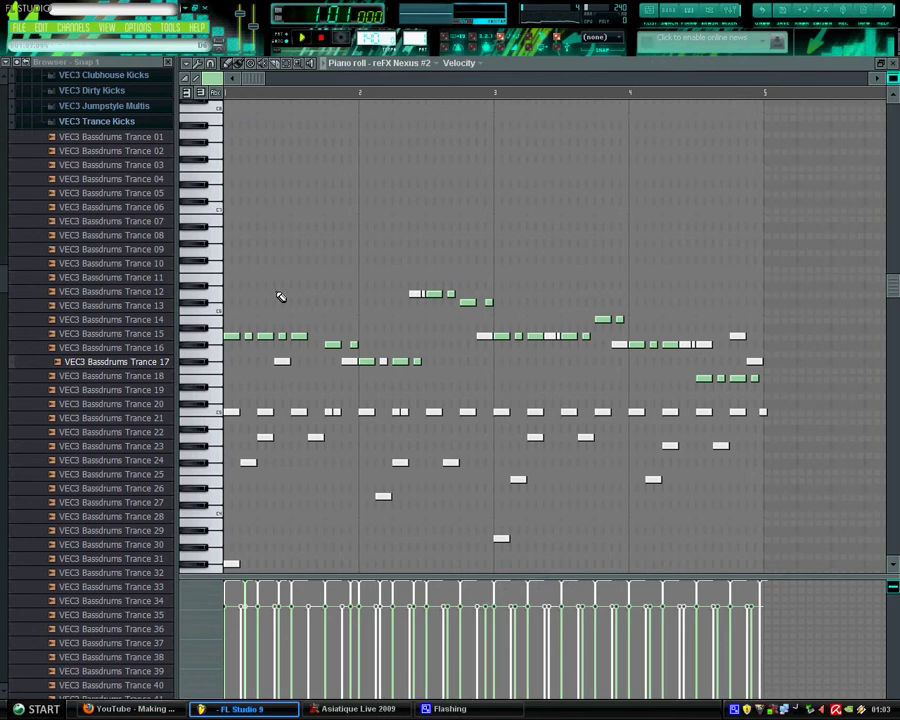
key(F7)
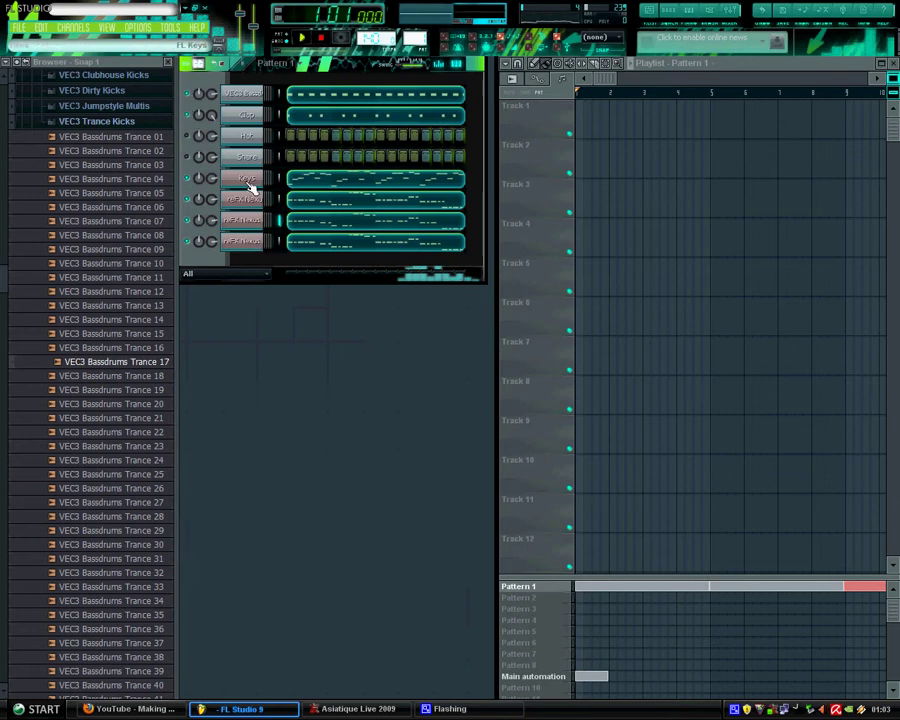
Play the pattern with the bass drum, clap, Keys and all three reFX Nexus channels enabled, checking the second Nexus melody
key(space)
key(space)
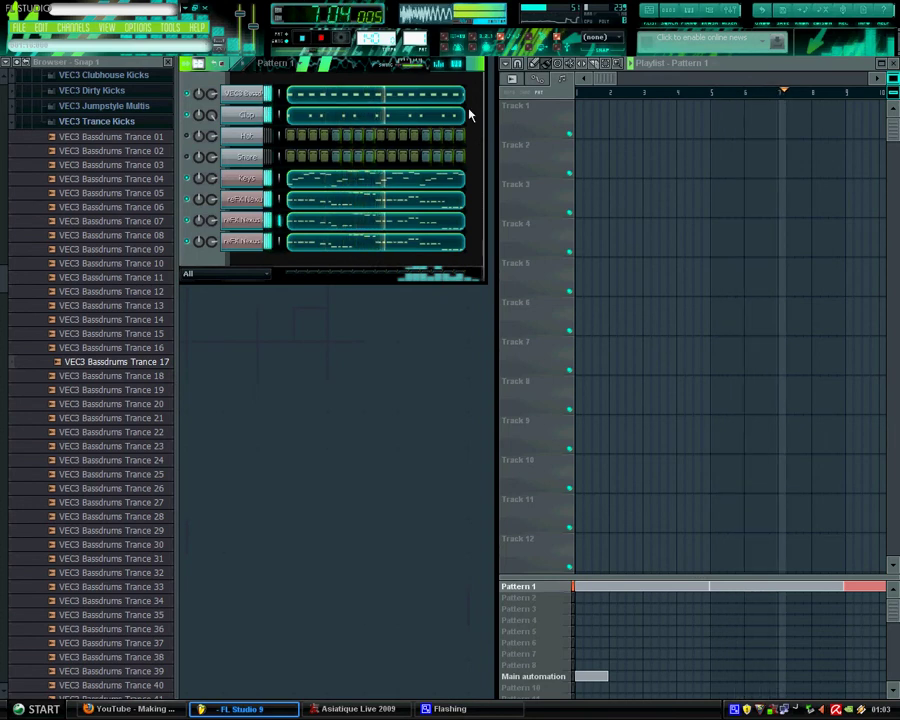
click(303, 222)
key(F7)
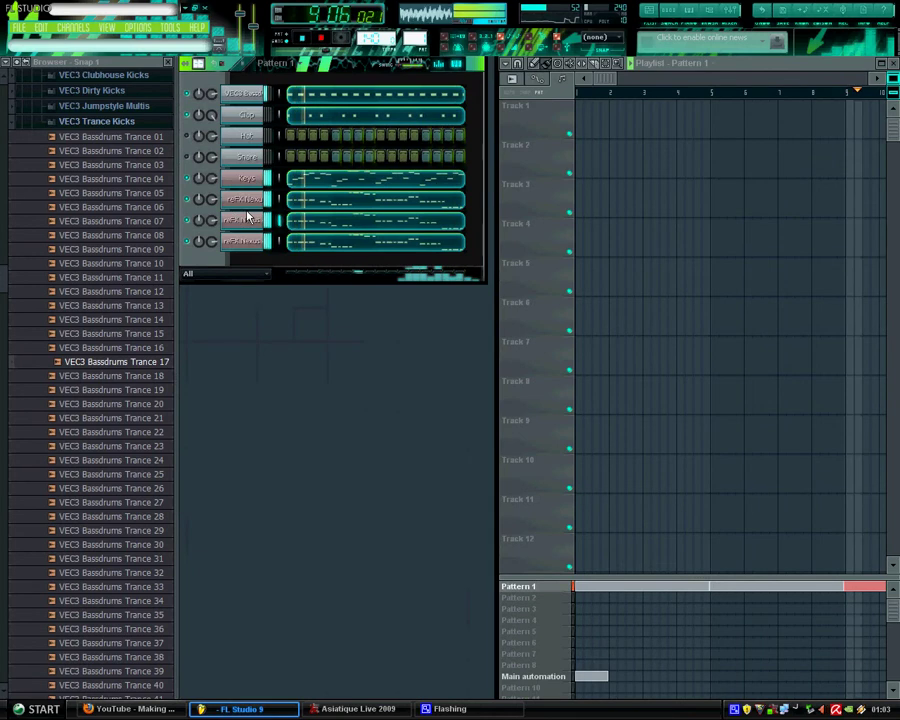
Inspect the second reFX Nexus channel's settings and the effects available for a free slot on mixer Insert 3, and stop playback
click(247, 216)
click(247, 216)
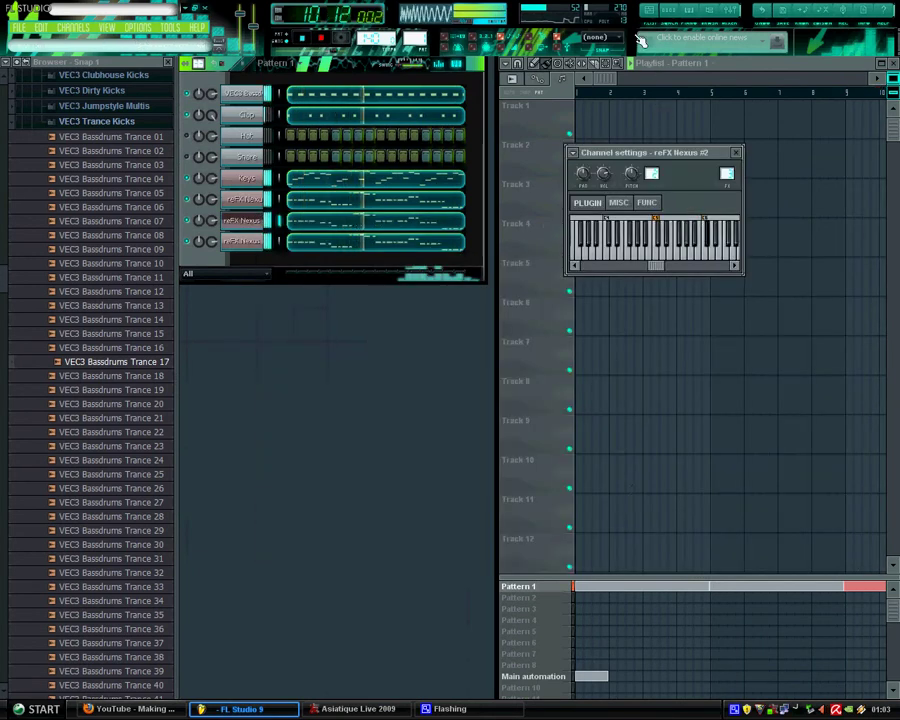
click(730, 18)
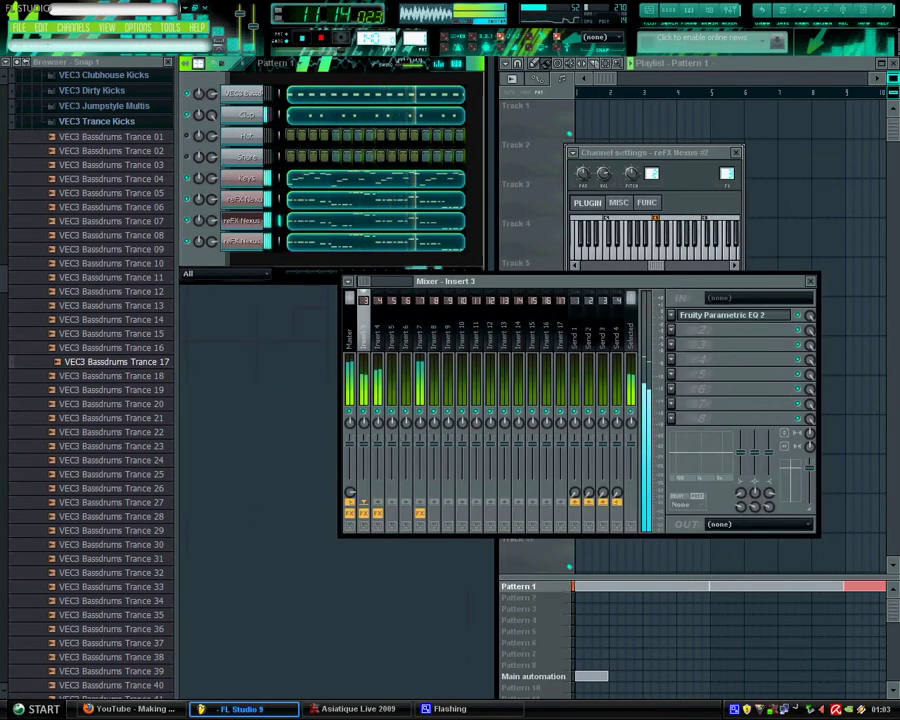
click(688, 365)
mouse_move(688, 361)
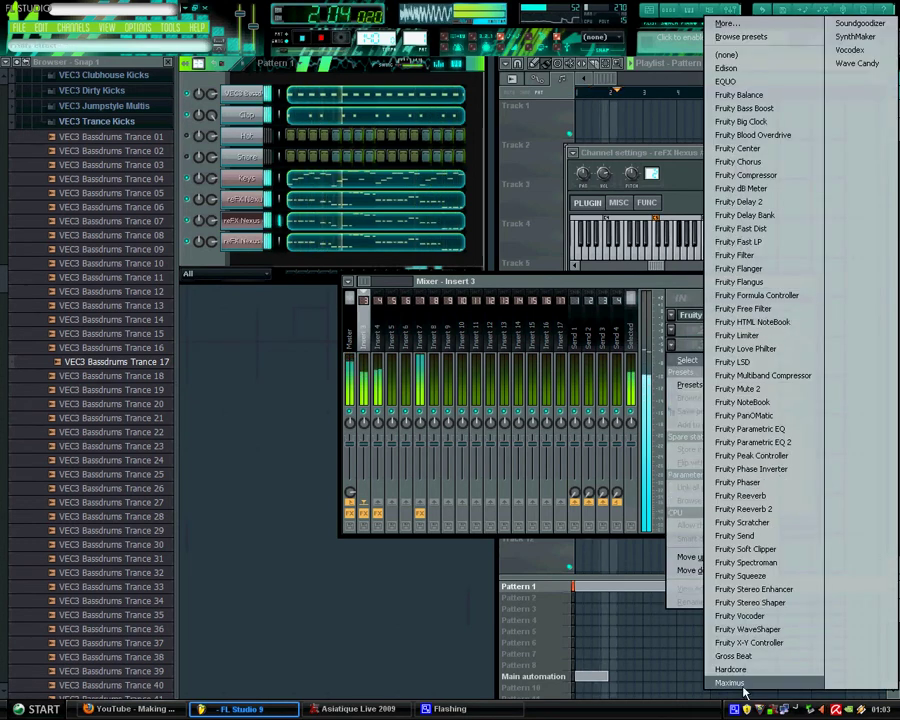
click(752, 442)
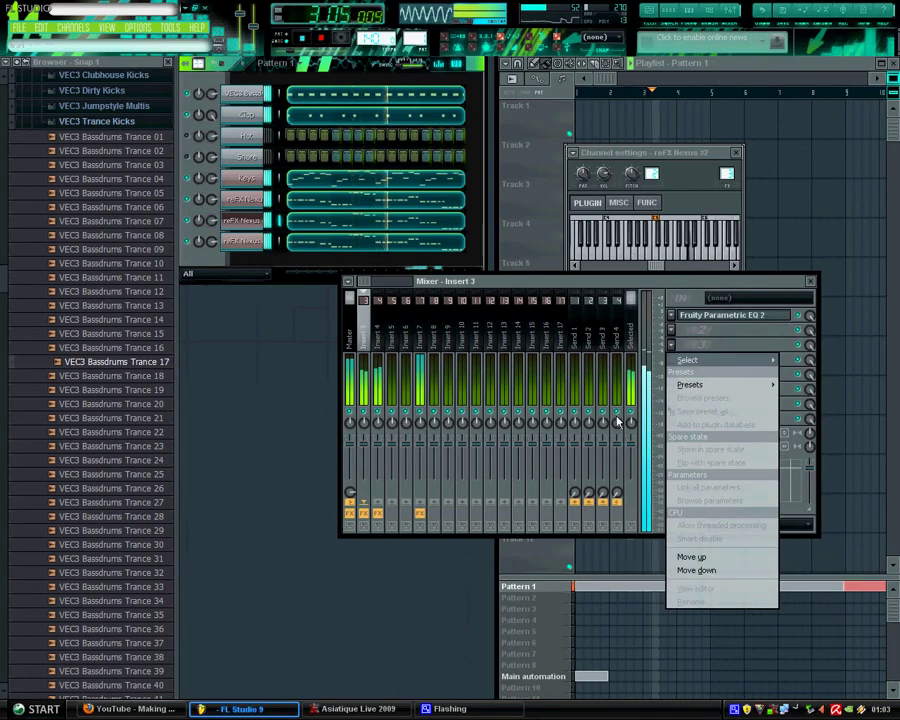
click(685, 298)
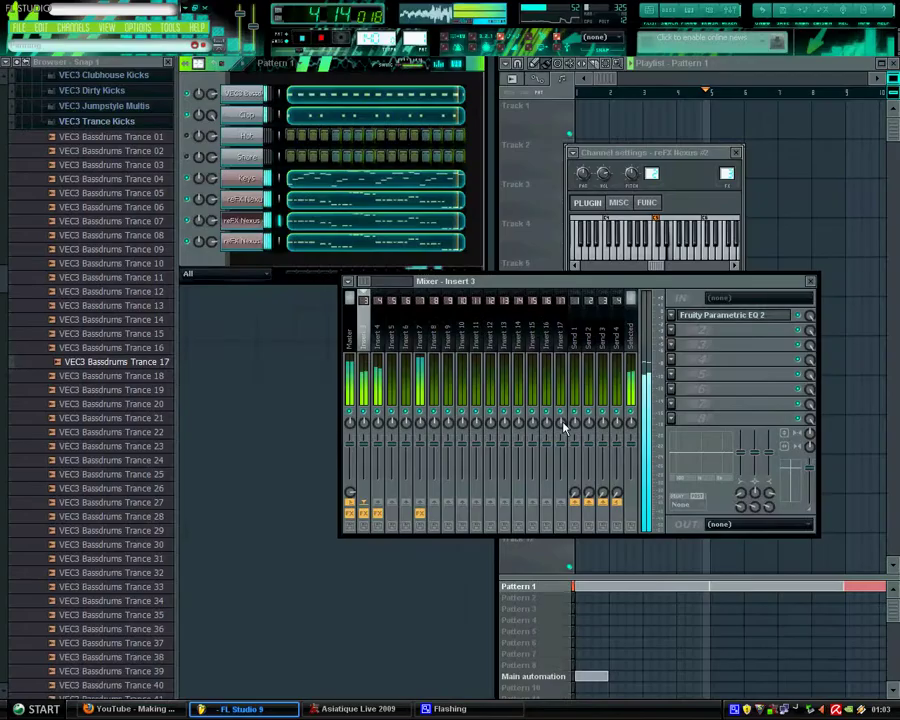
key(F9)
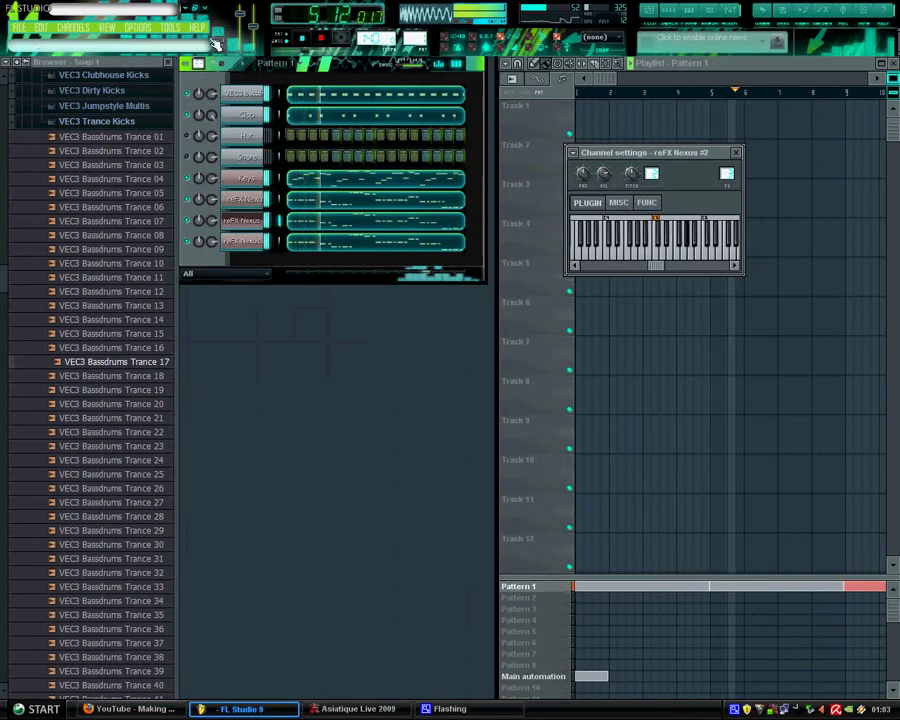
key(space)
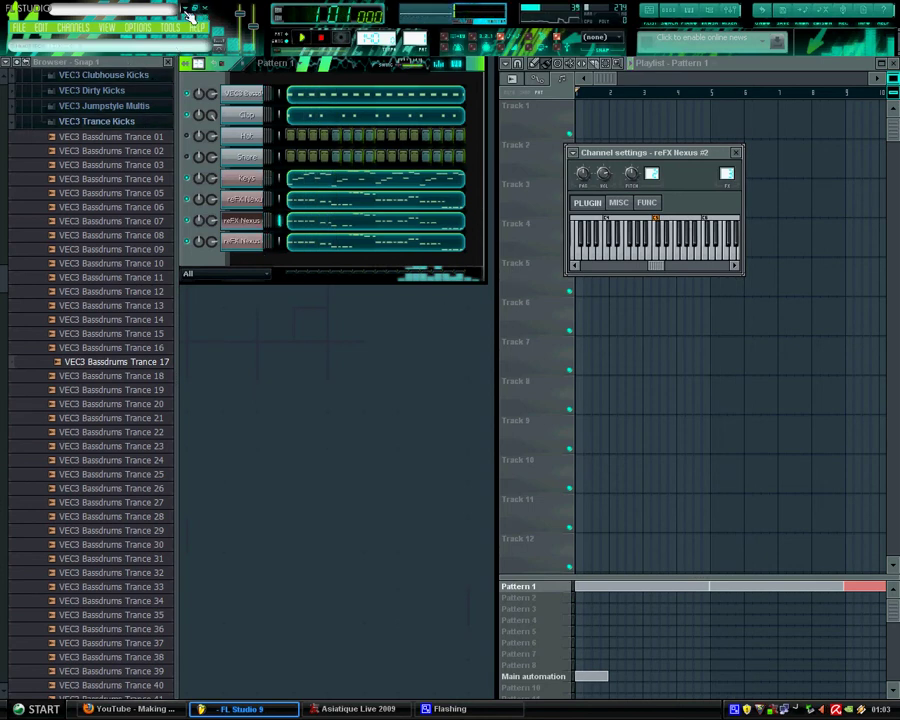
Export the song to the desktop as an MP3 named with the person's first name plus "mr 12", and start rendering
click(18, 27)
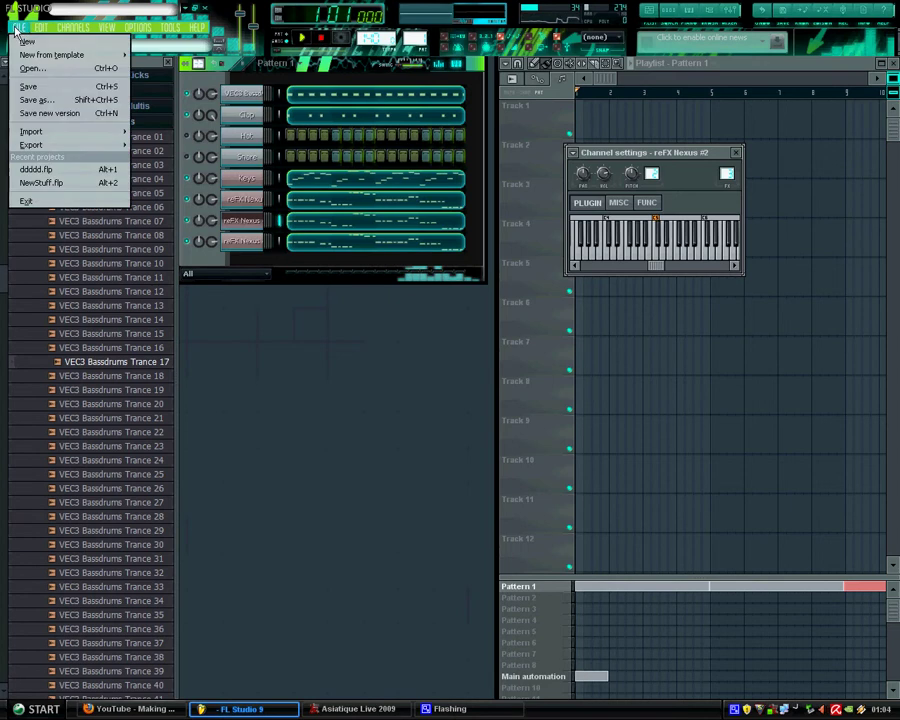
mouse_move(60, 146)
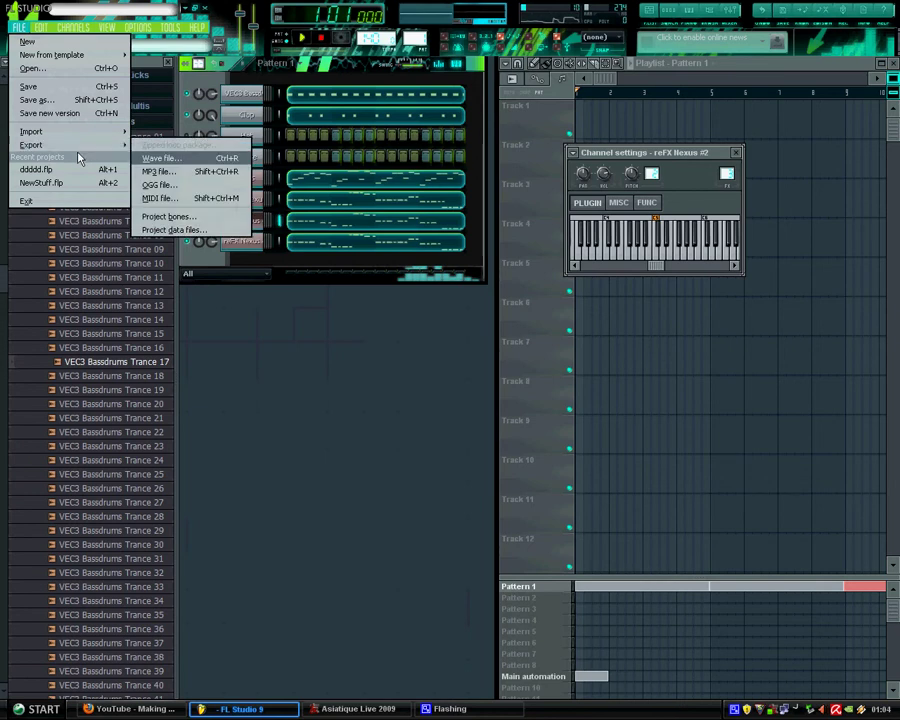
click(160, 171)
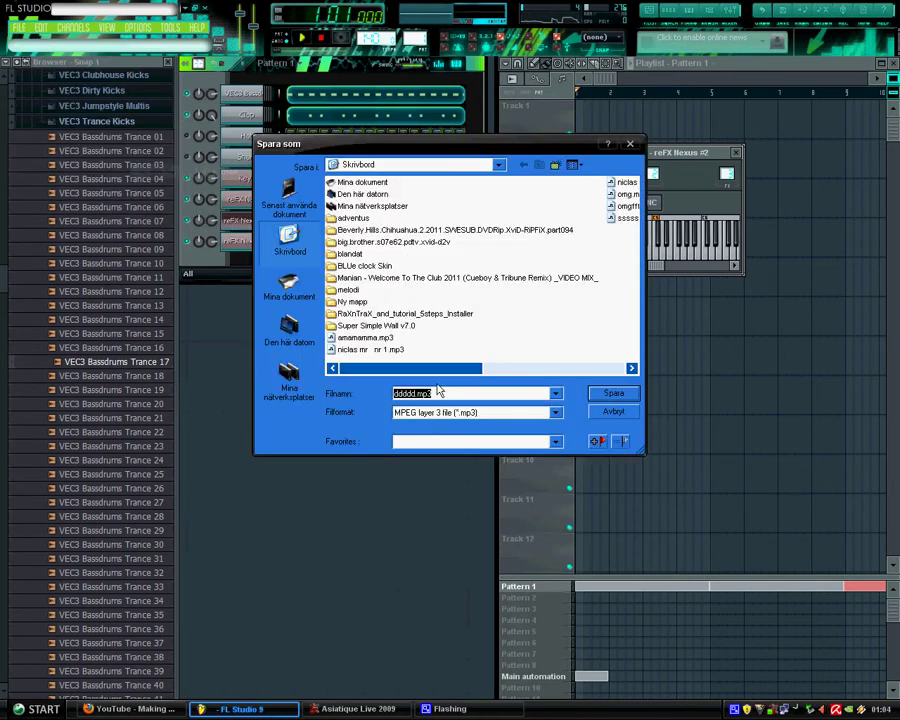
text(n)
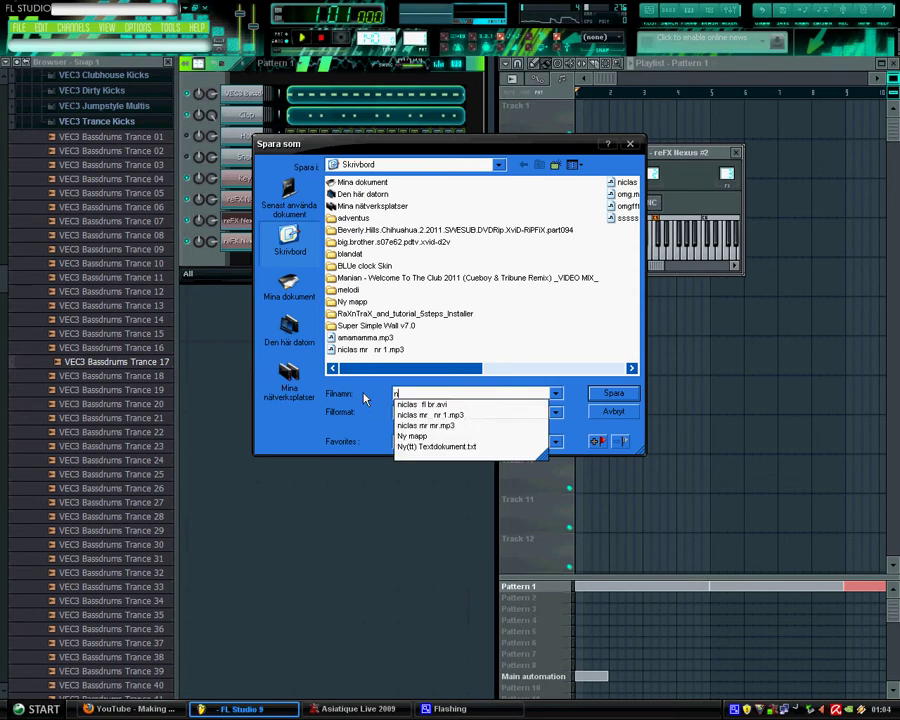
text(iclas )
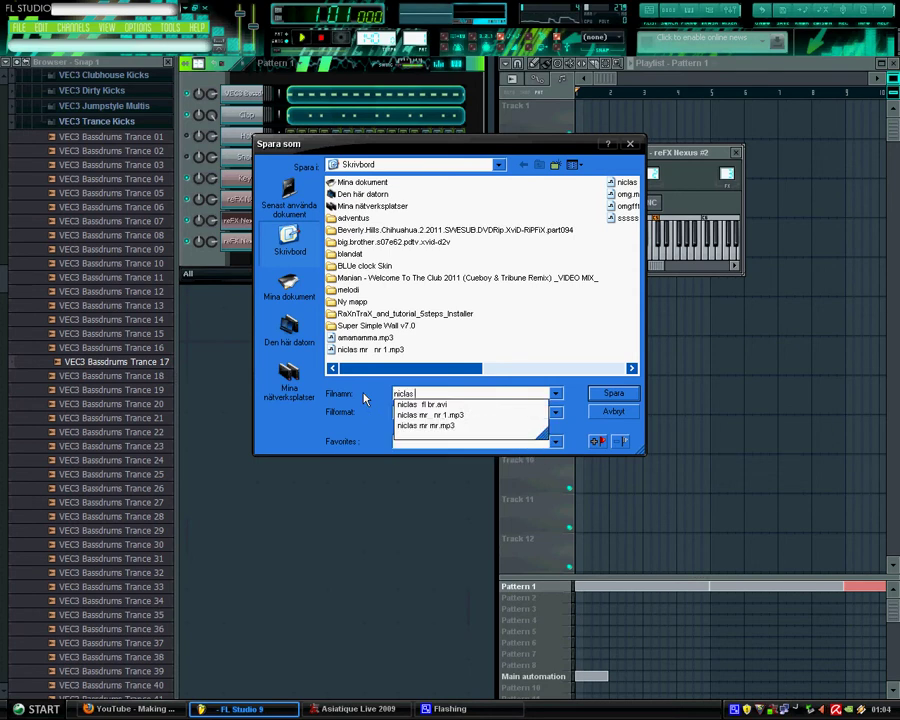
text(mr)
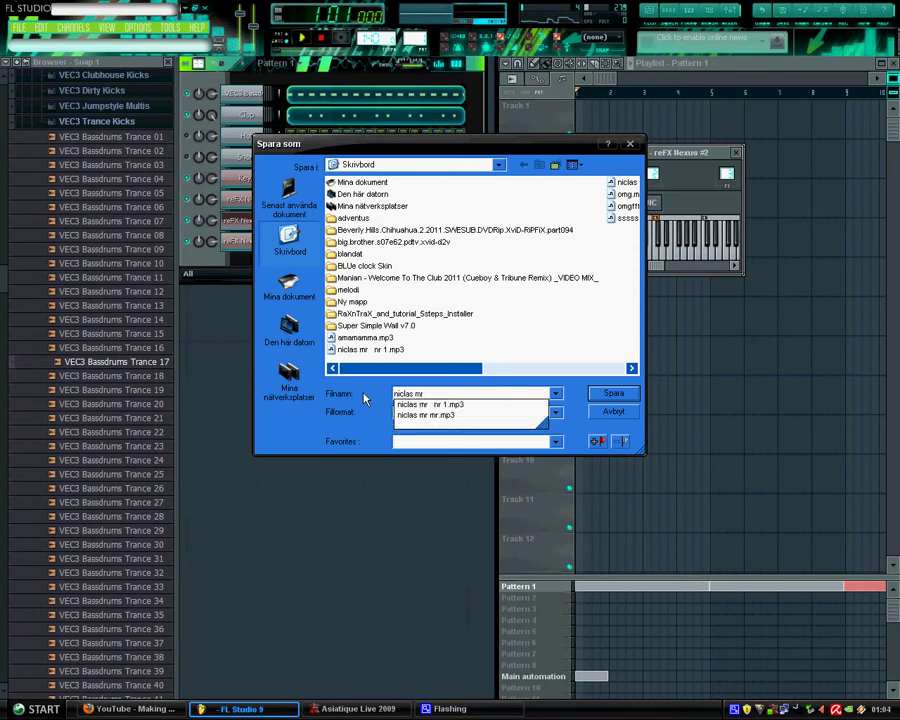
text( 12)
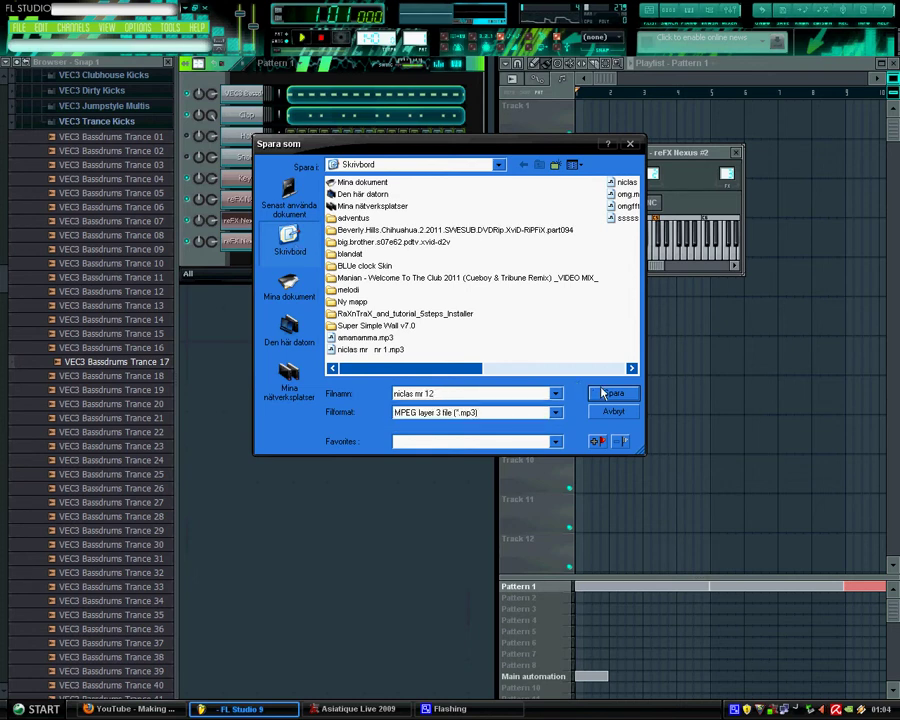
key(Return)
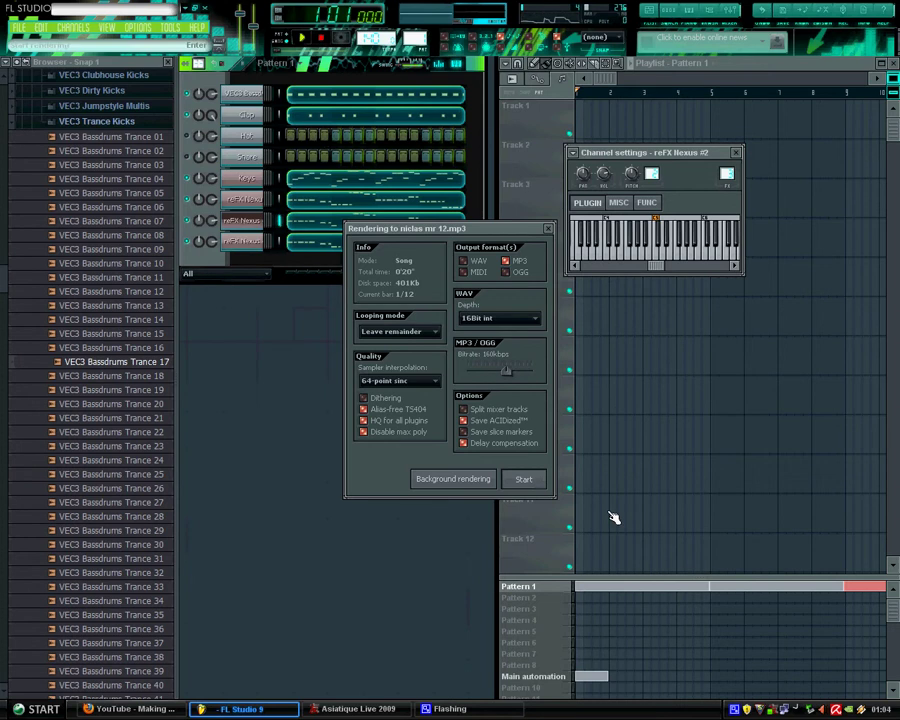
key(Return)
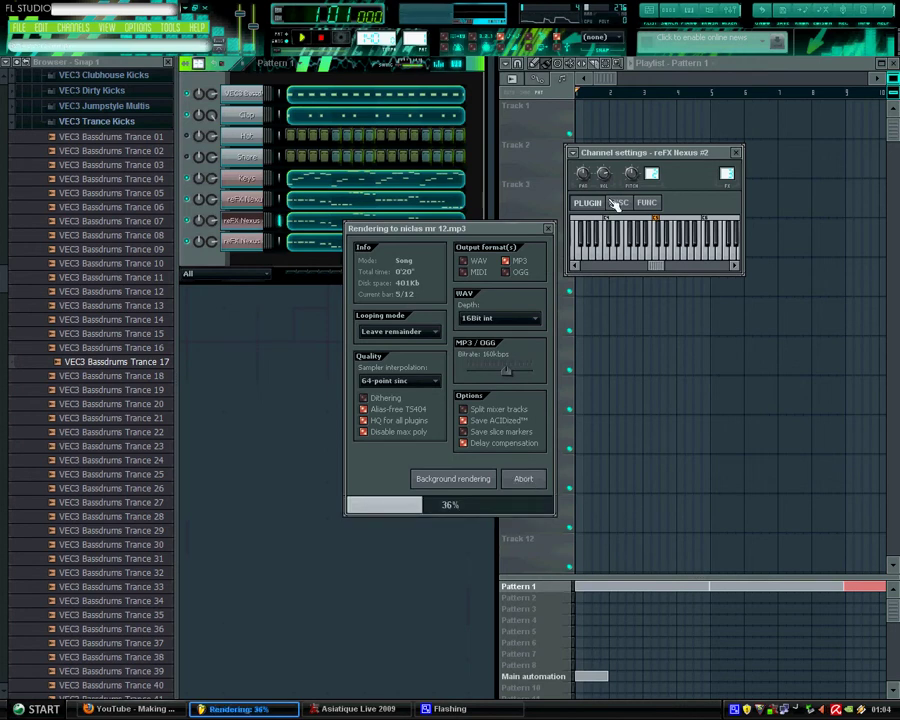